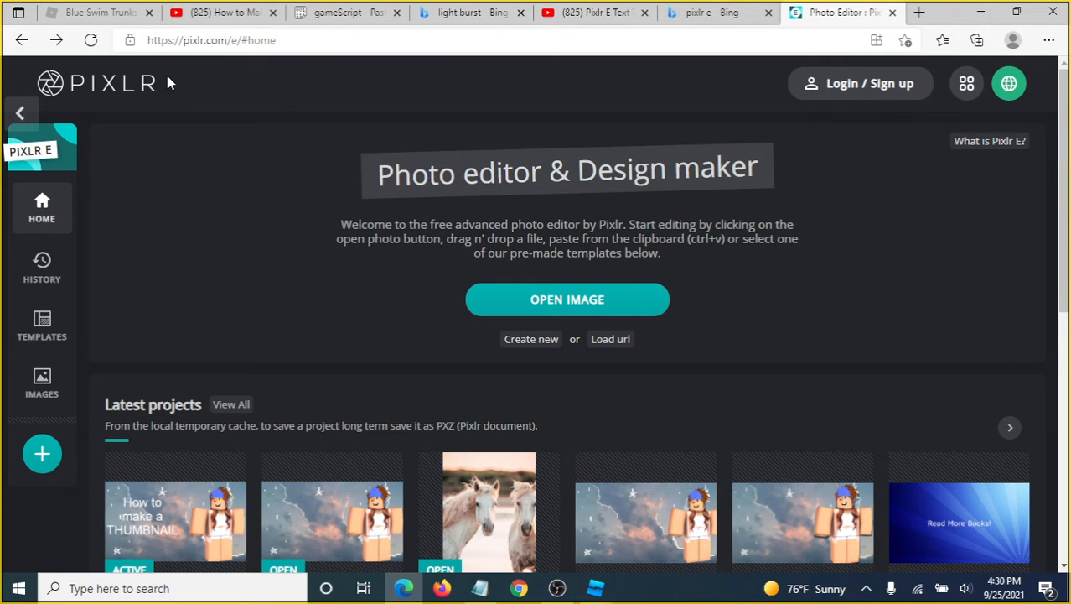
Open the stock image search and search for the keyword "Aesthetic"
left_click_drag(165, 74, 65, 78)
left_click(260, 302)
left_click(31, 381)
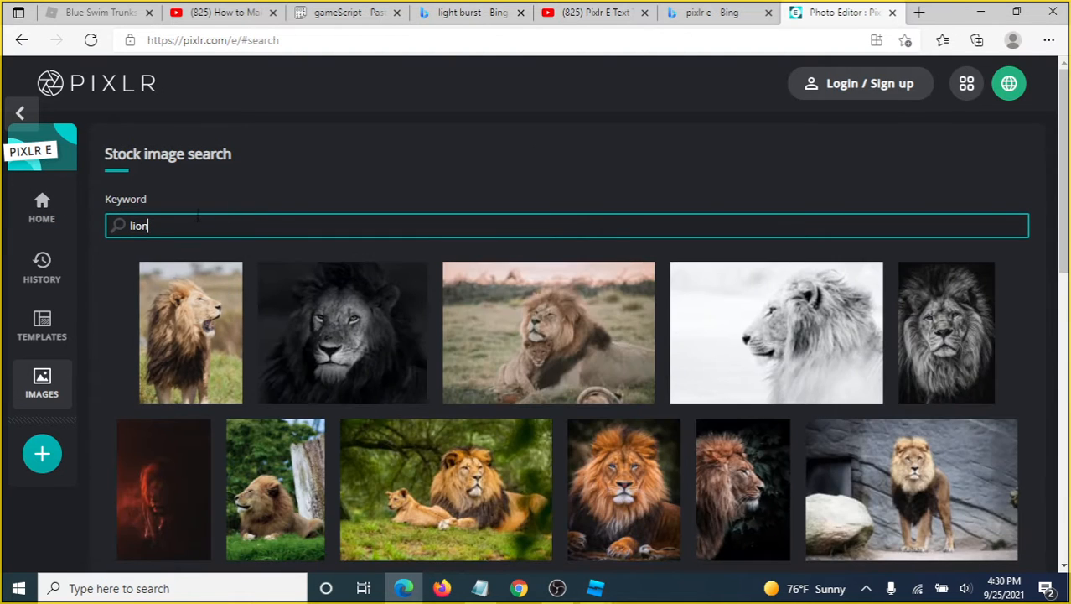
double_click(207, 224)
type("Aesthet")
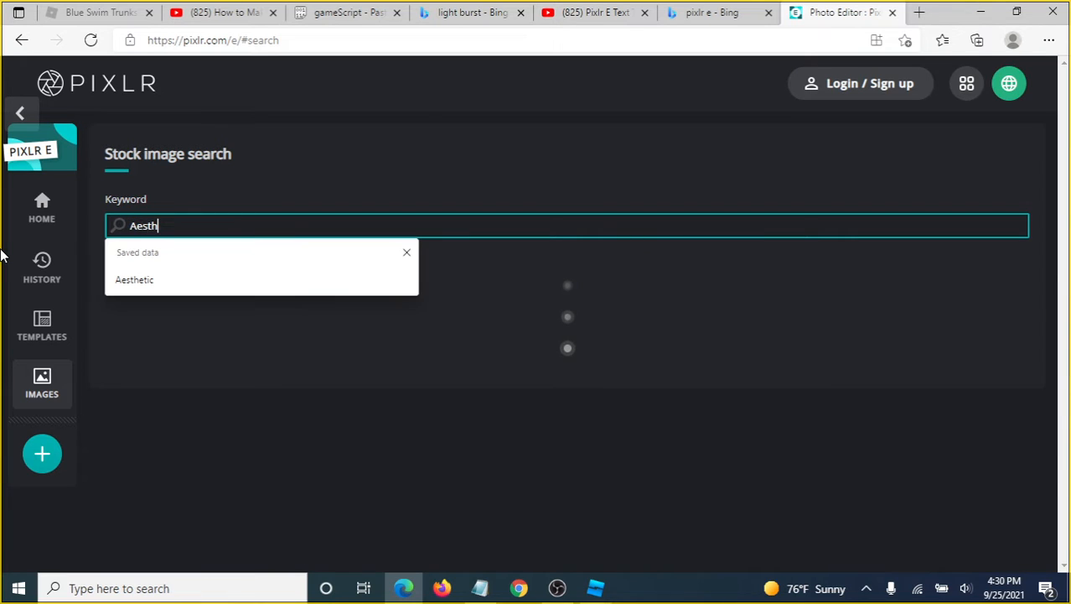
type("ic")
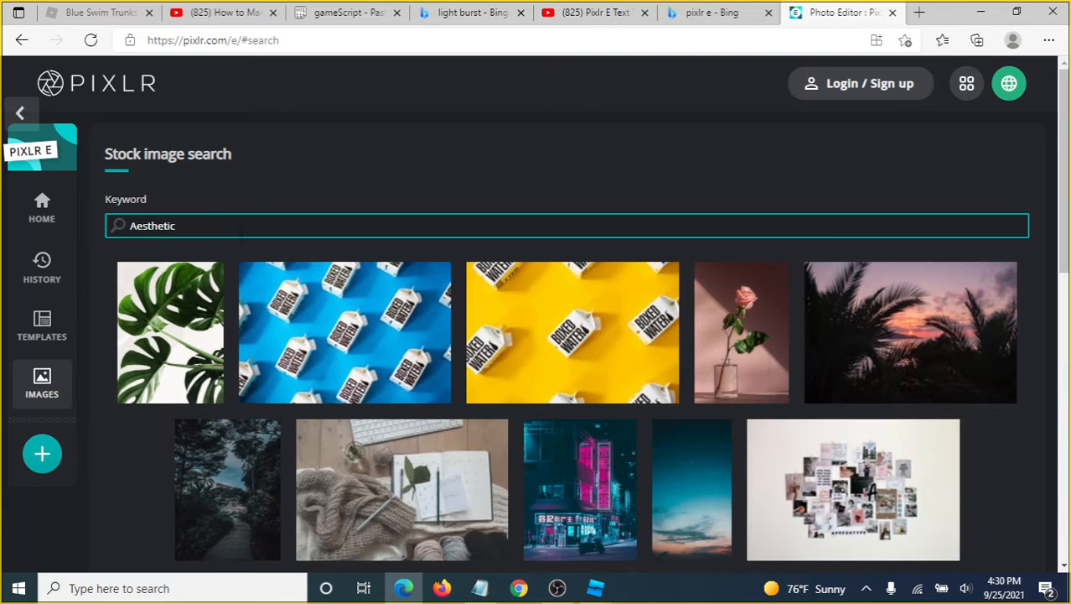
Open the pink and purple cloud sky photo from the end of the stock image results in the editor
scroll(411, 394, "down", 7)
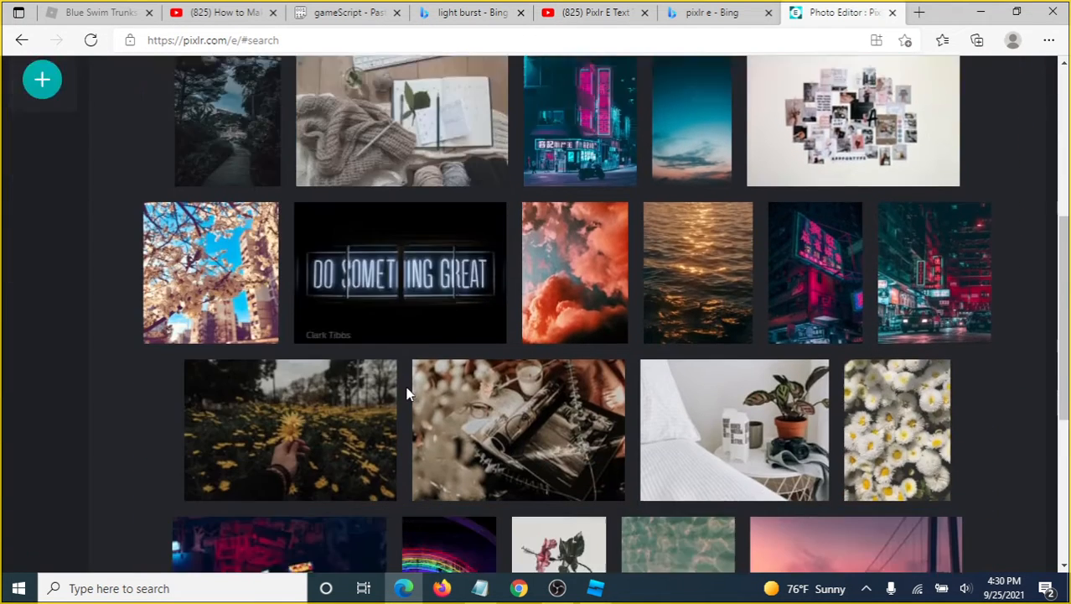
scroll(411, 394, "down", 2)
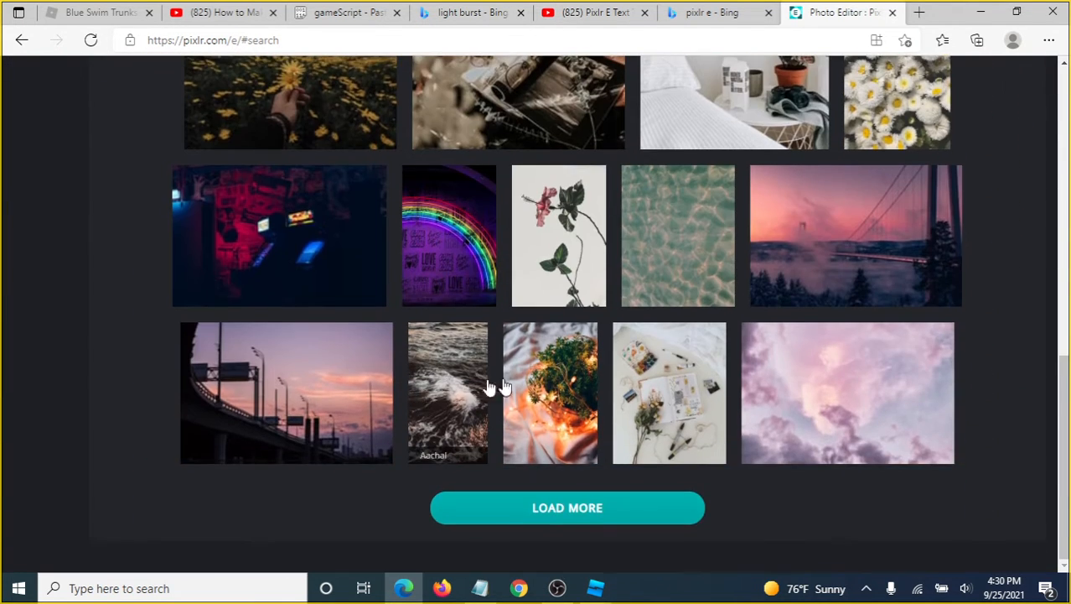
left_click(820, 384)
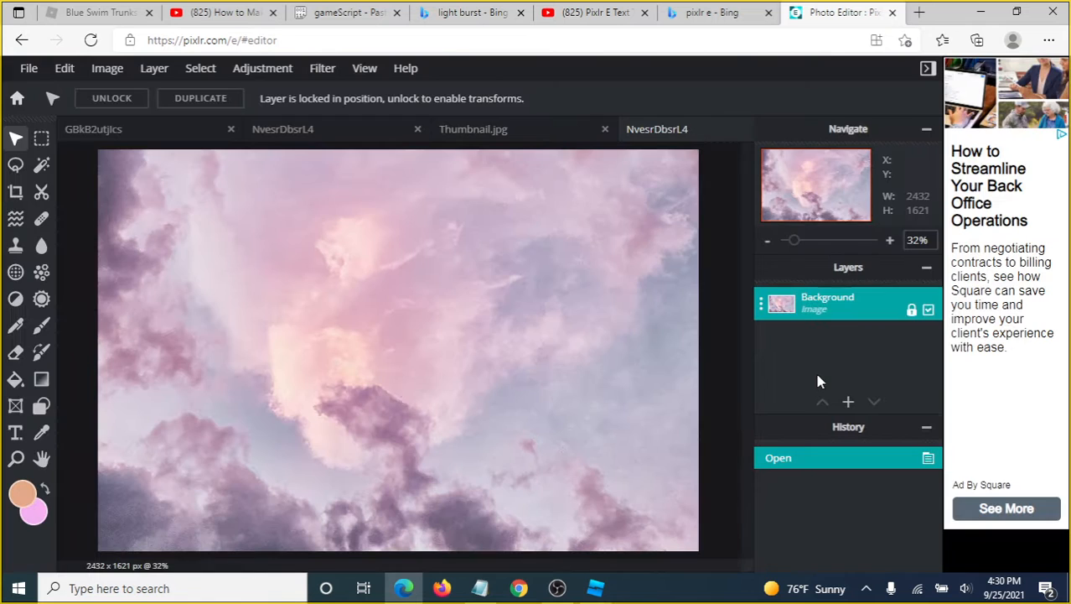
Crop the cloud image to 1280 px wide by 720 px high, keeping its upper-left area
scroll(380, 310, "down", 3)
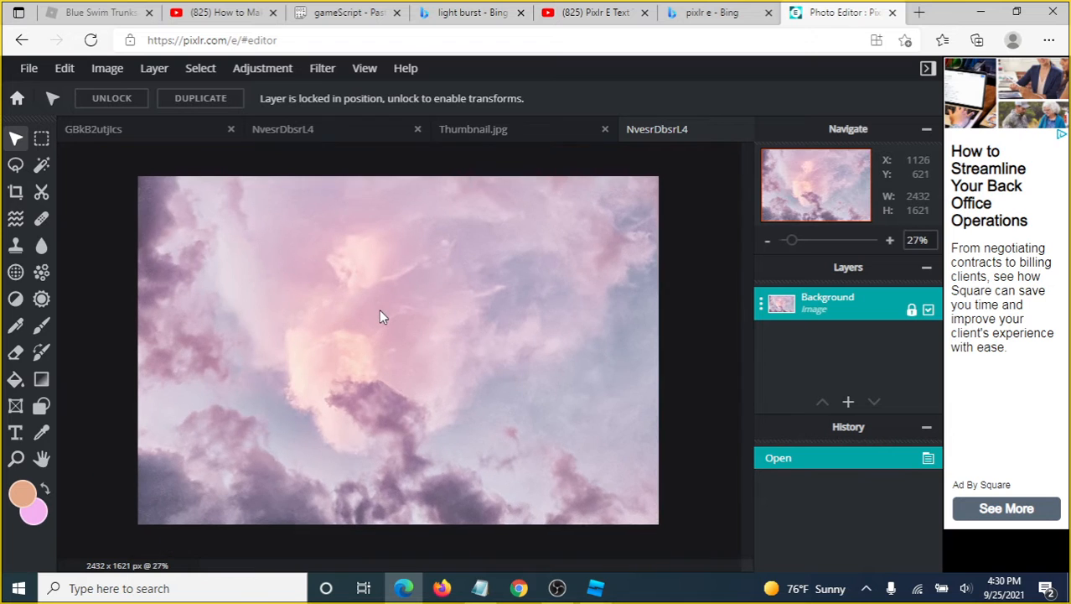
scroll(380, 310, "up", 2)
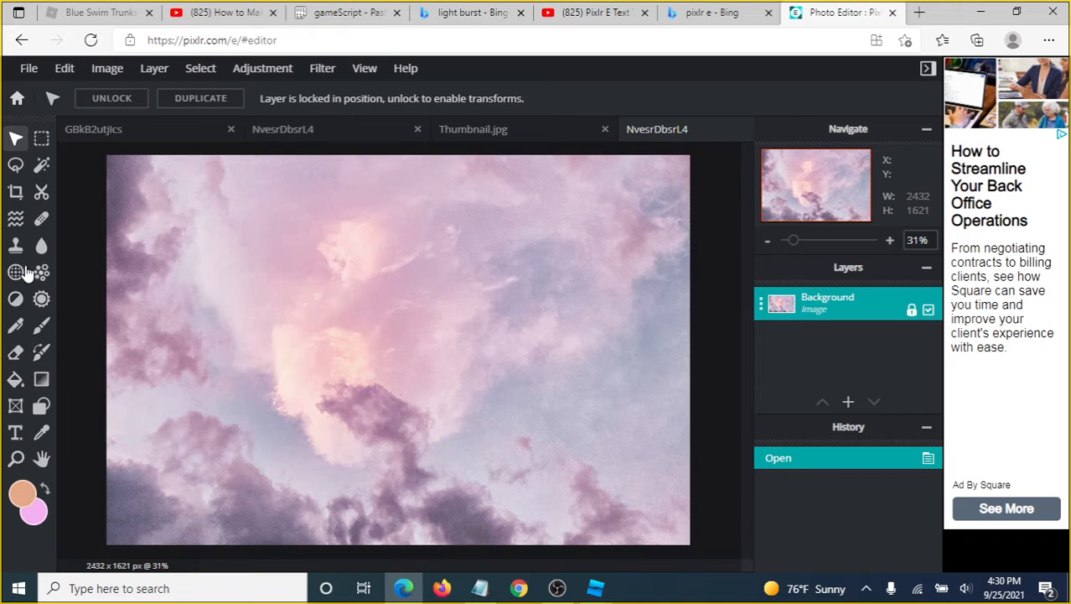
left_click(17, 192)
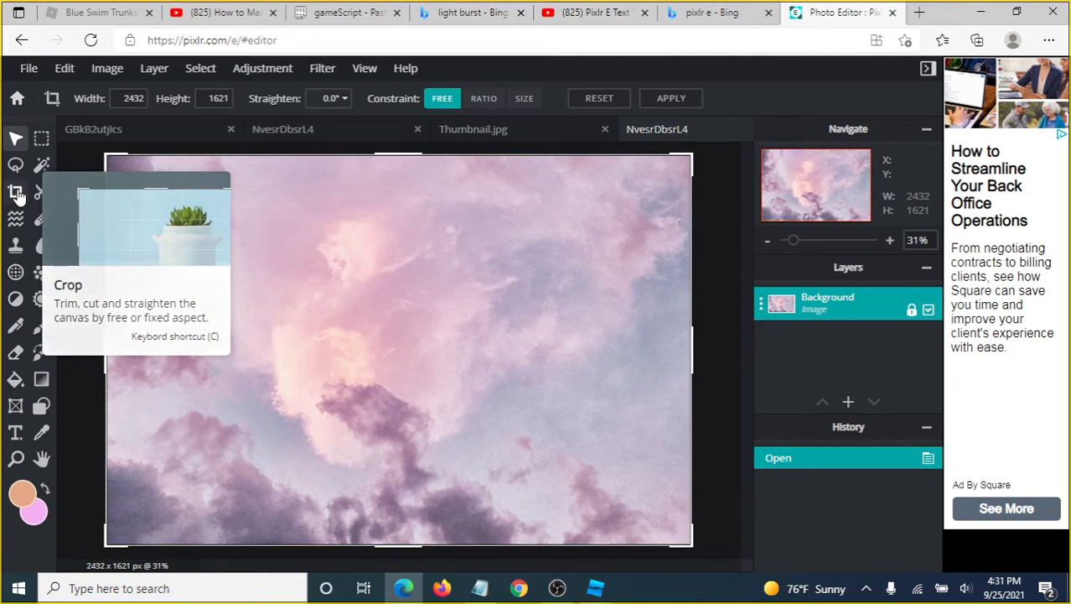
left_click(146, 98)
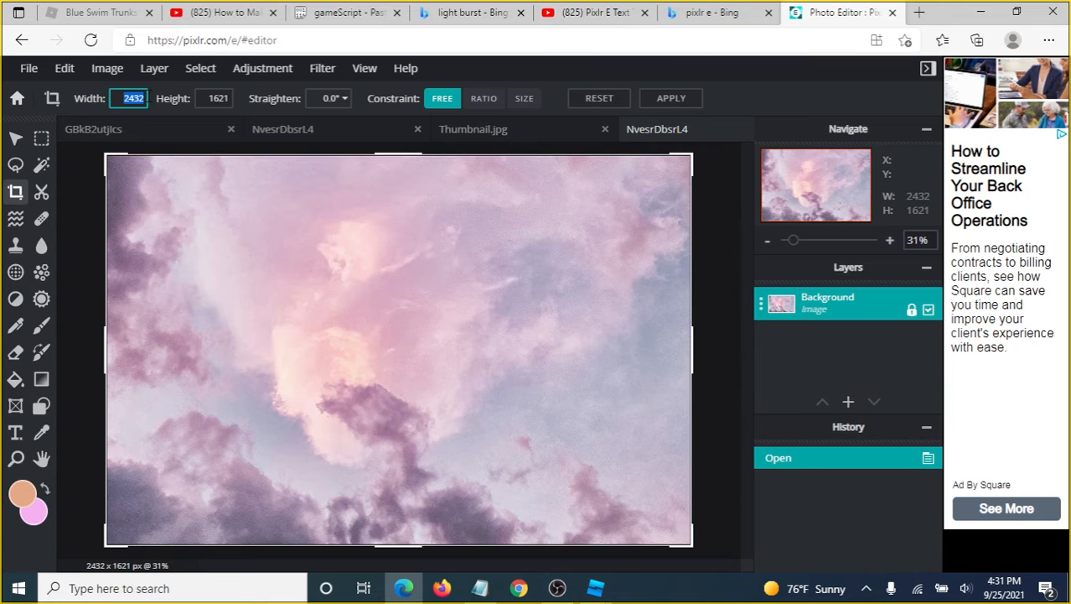
type("1")
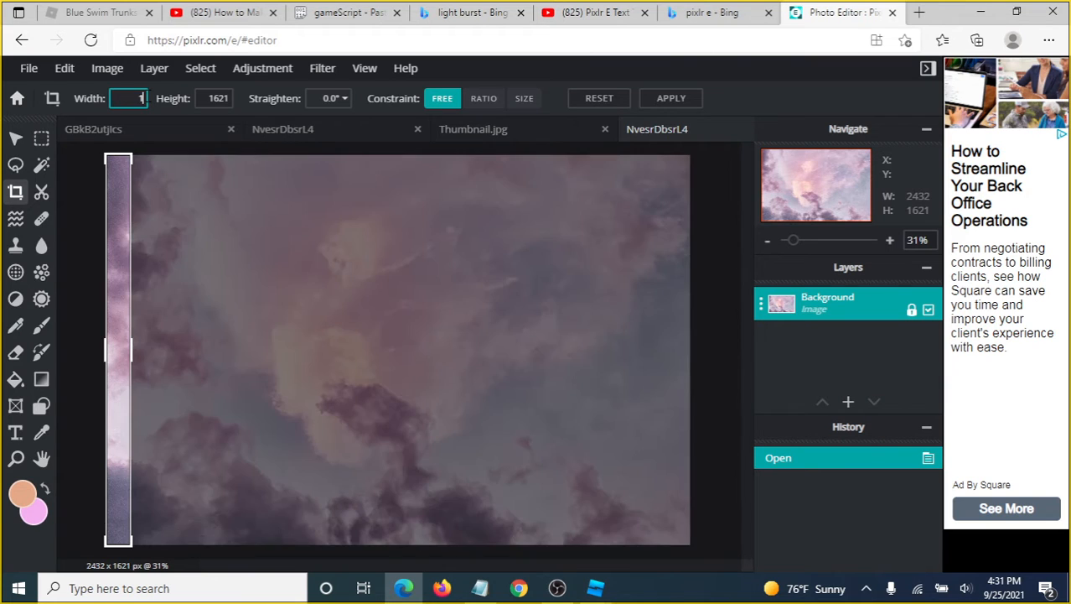
type("280")
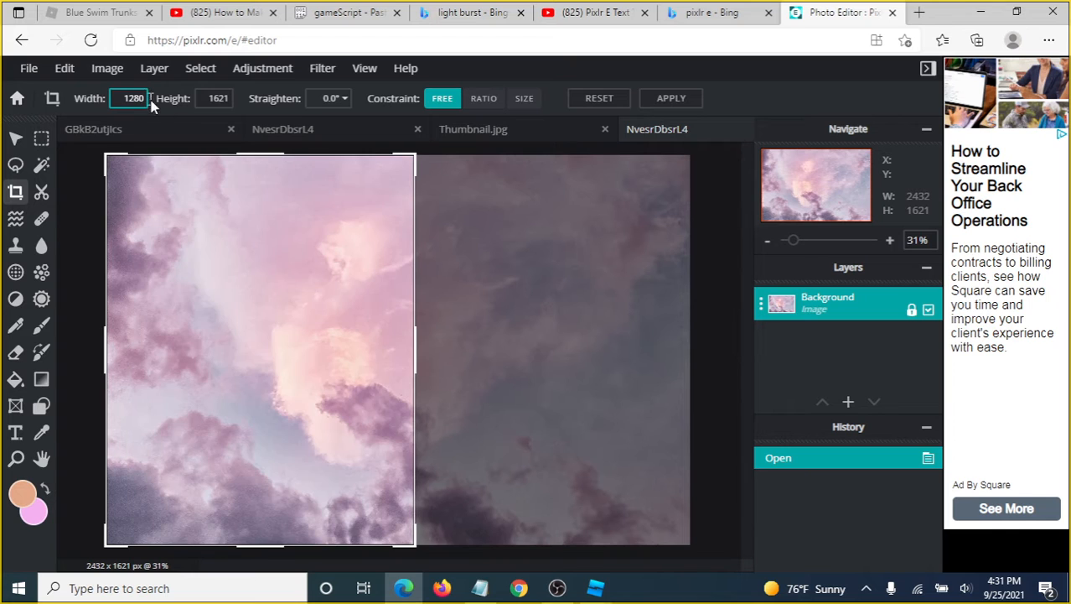
key("Tab")
type("720")
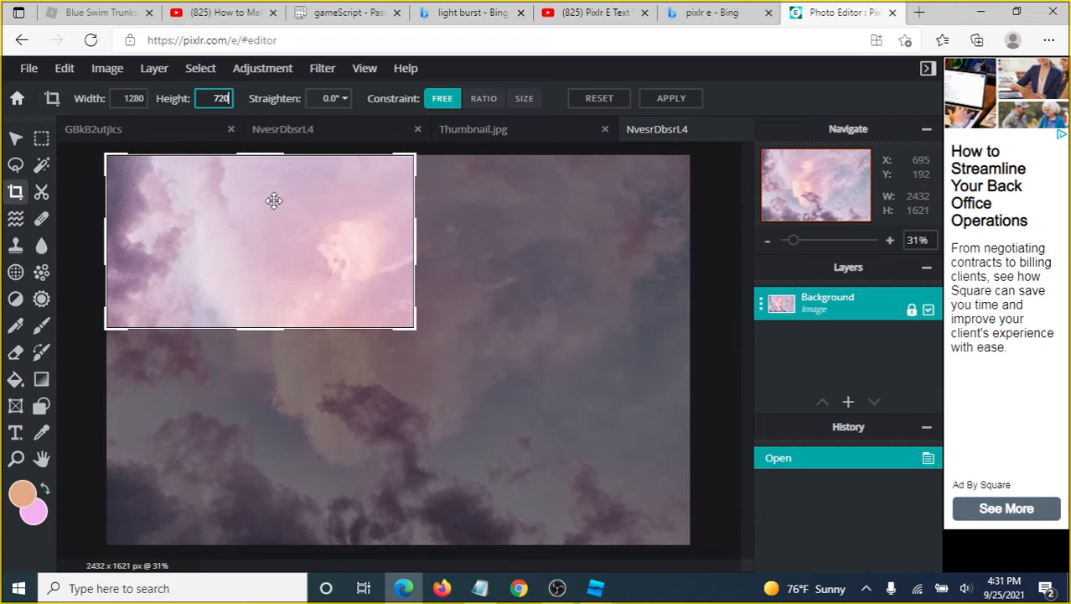
left_click(230, 201)
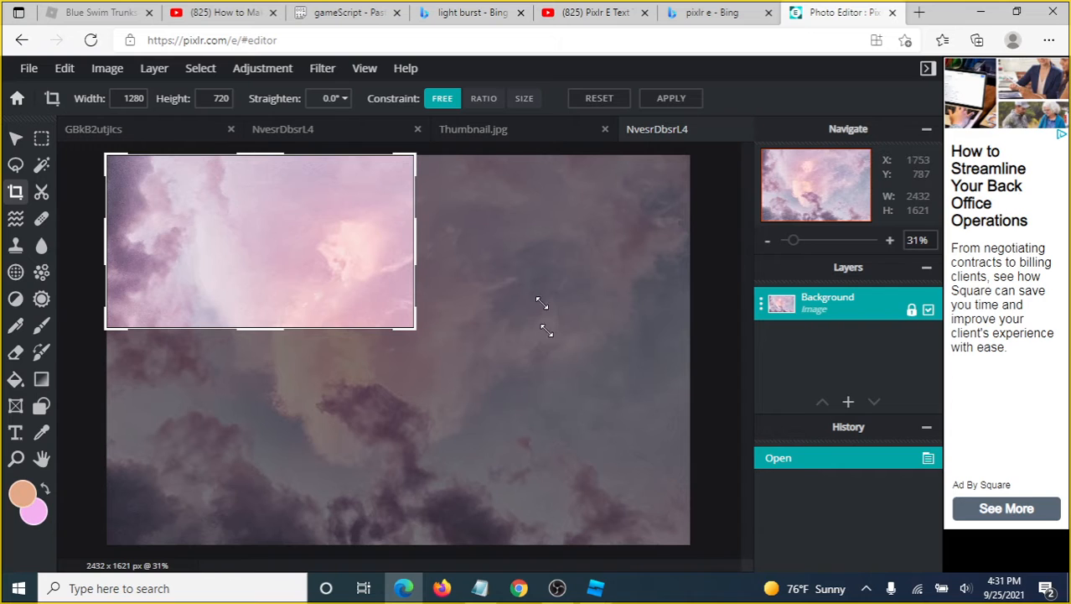
left_click(16, 139)
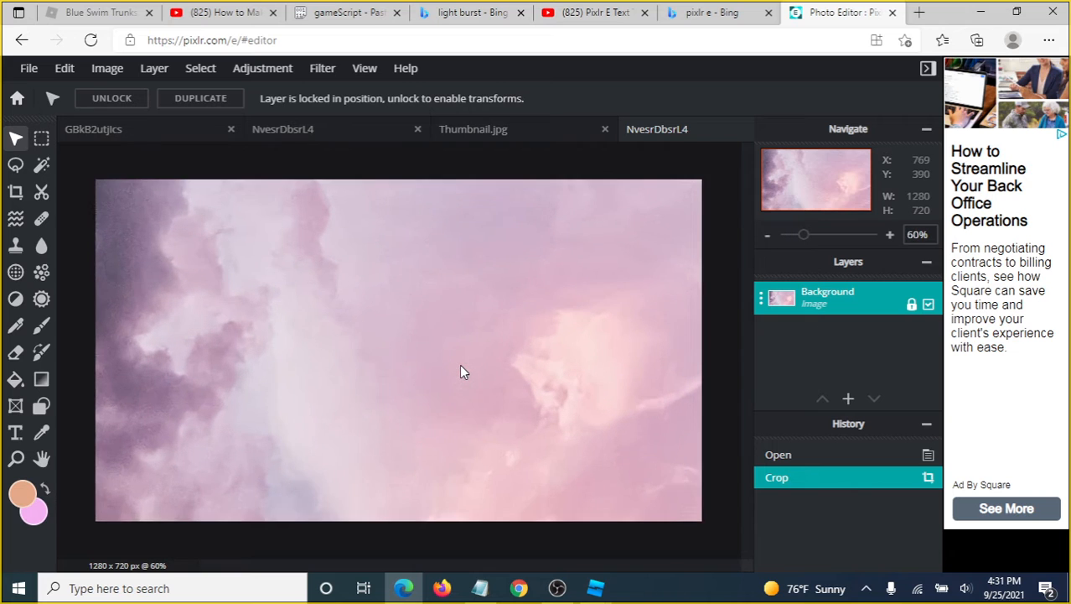
Apply the Smooth filter to the background at its maximum amount
left_click(315, 75)
mouse_move(330, 124)
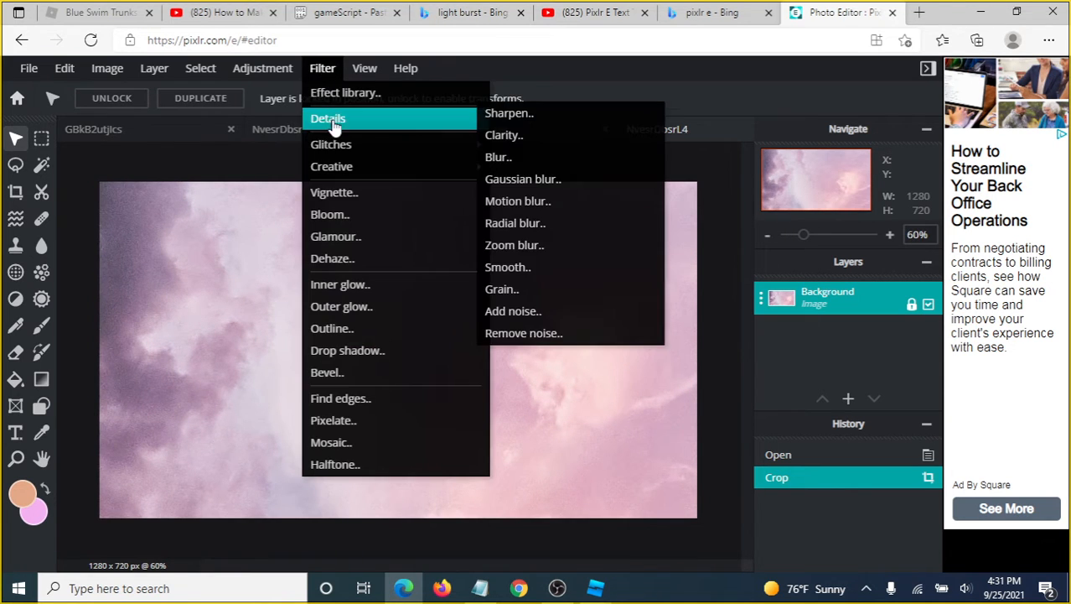
left_click(563, 270)
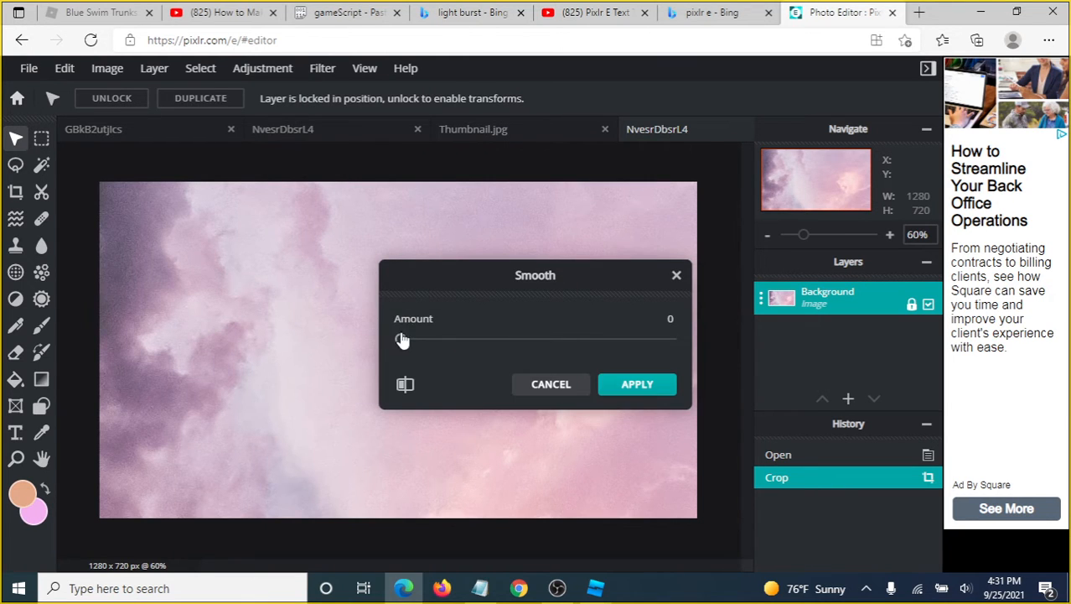
left_click_drag(403, 340, 825, 344)
left_click(660, 387)
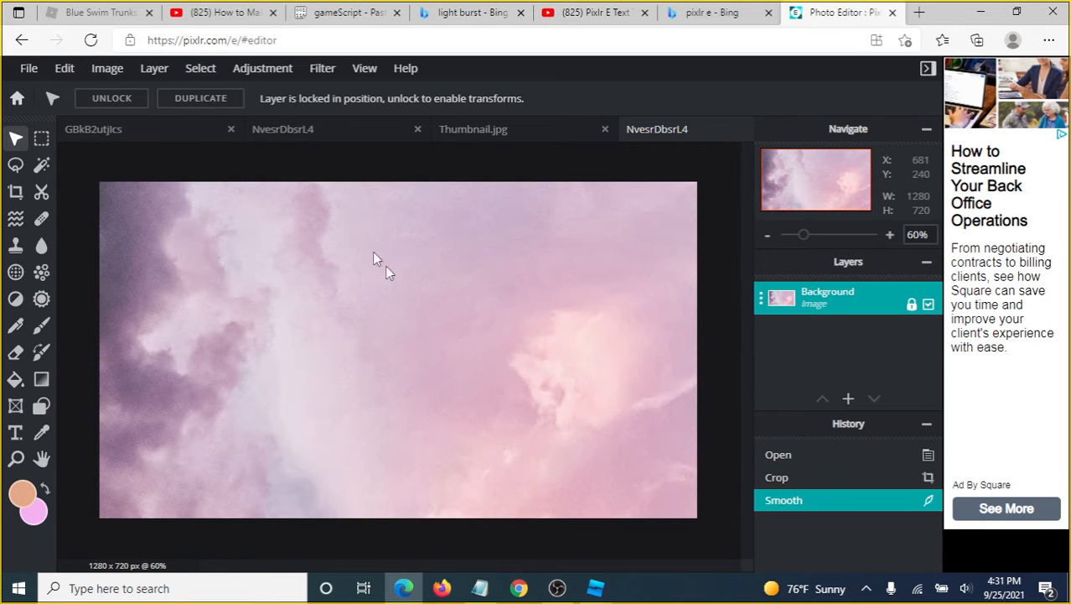
Apply a Gaussian blur with an amount of 25 to the background
left_click(322, 71)
left_click(323, 69)
mouse_move(342, 120)
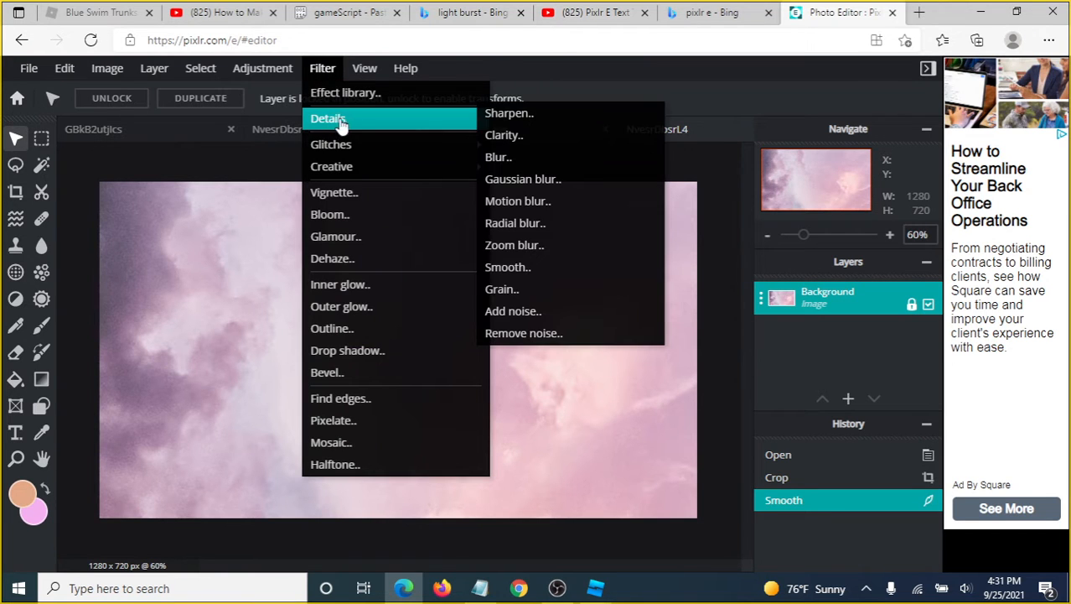
left_click(571, 183)
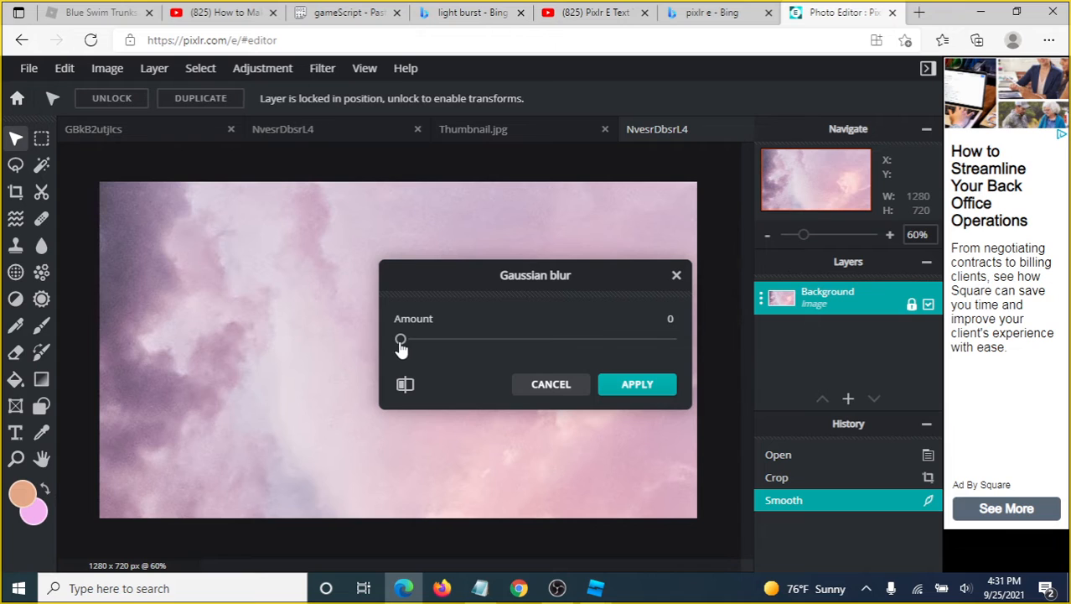
left_click_drag(401, 339, 472, 349)
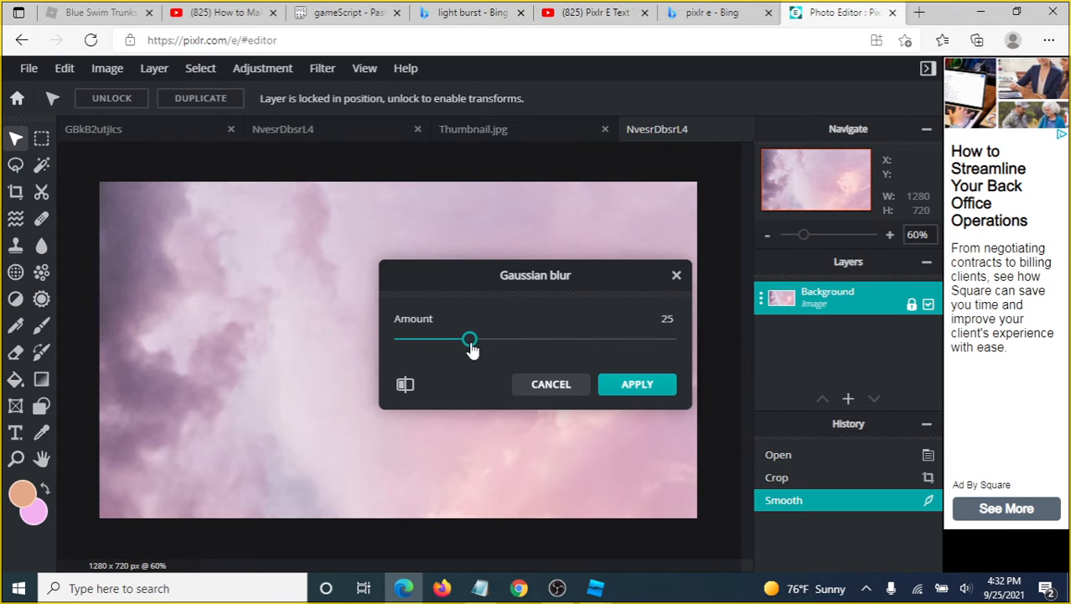
left_click(621, 389)
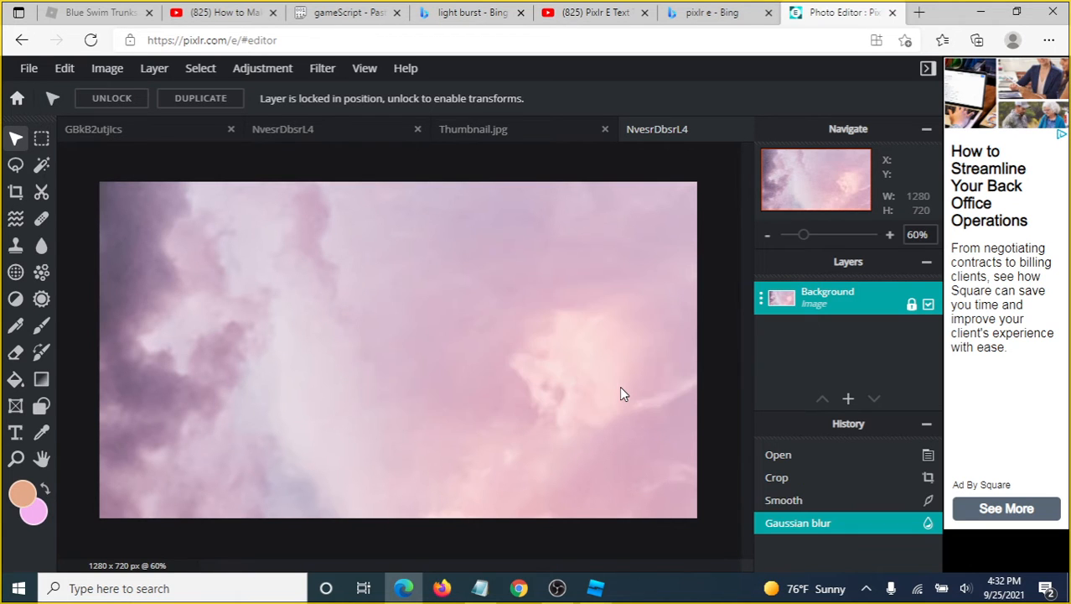
Add a text layer reading "How to make a THUMBNAIL", split over three lines after "to" and "a"
scroll(569, 350, "up", 2)
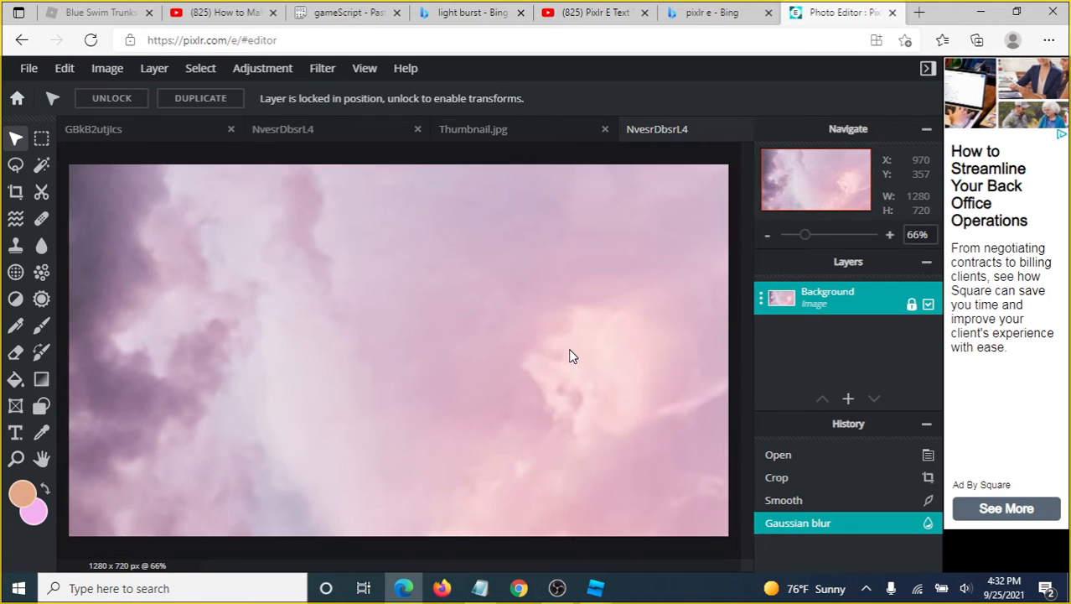
scroll(569, 350, "down", 3)
scroll(569, 354, "up", 1)
scroll(568, 355, "down", 1)
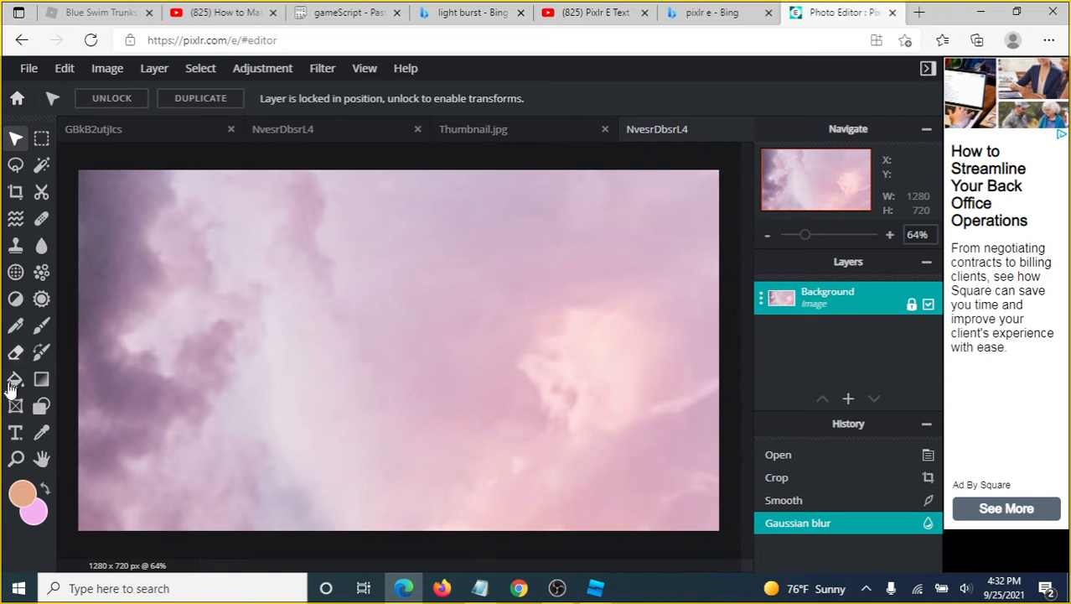
left_click(16, 437)
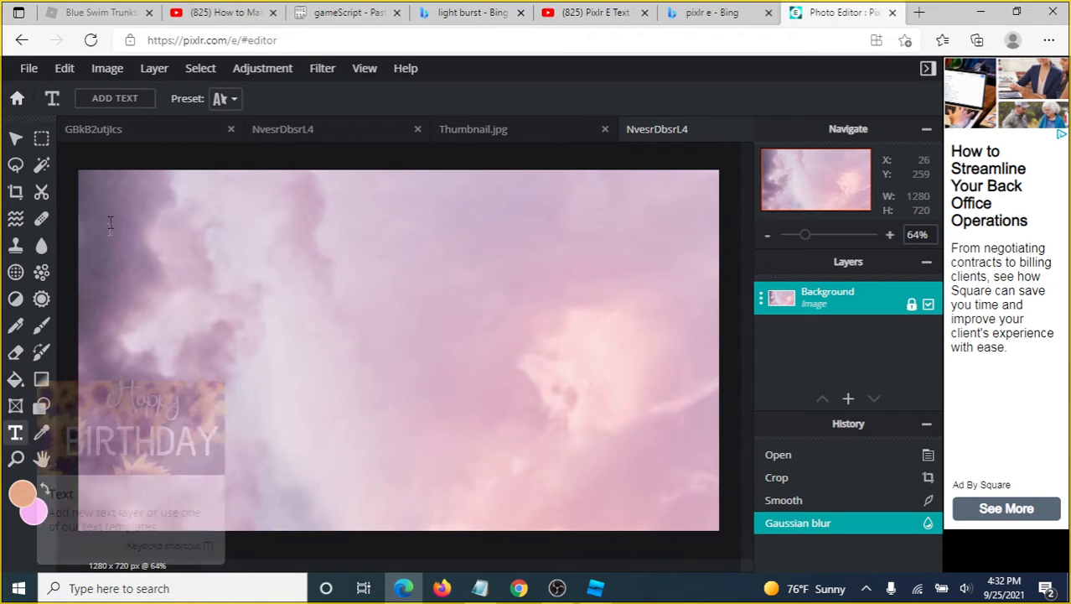
left_click(107, 101)
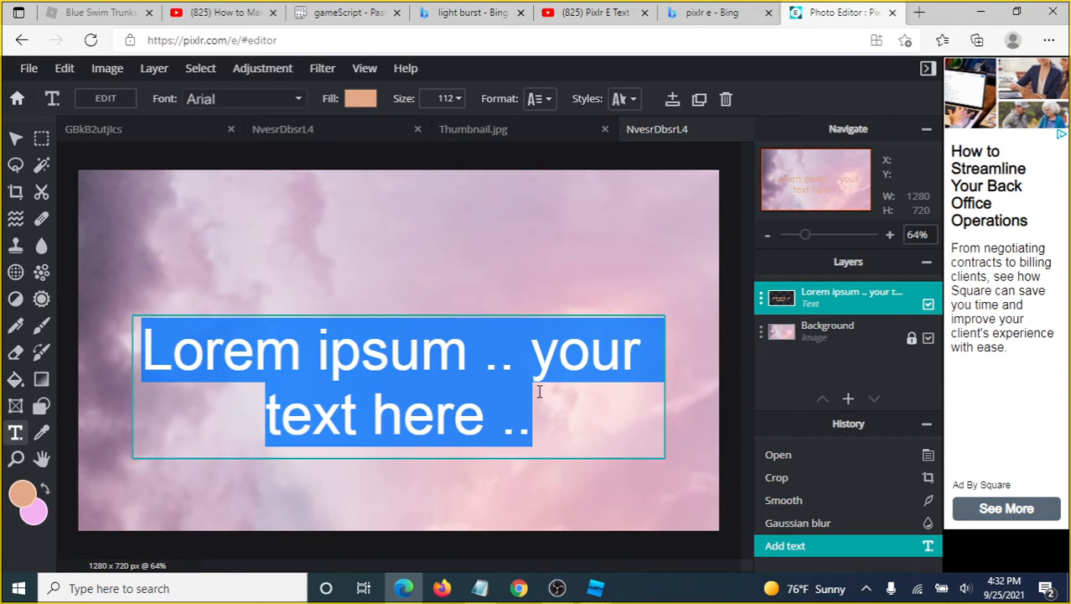
type("How")
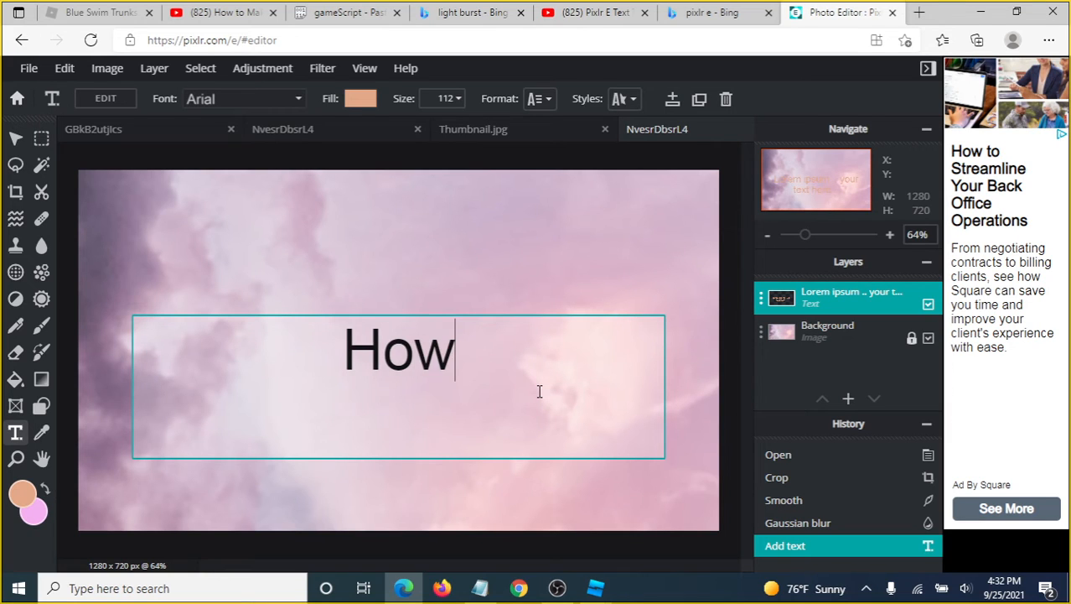
type(" to ")
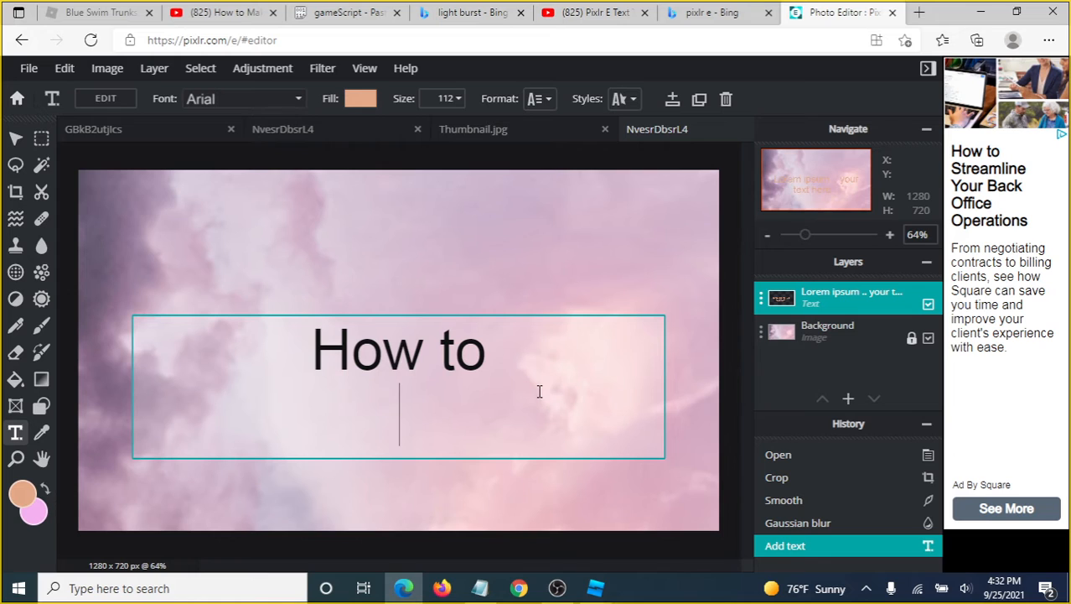
type("ms")
key("BackSpace")
type("ak")
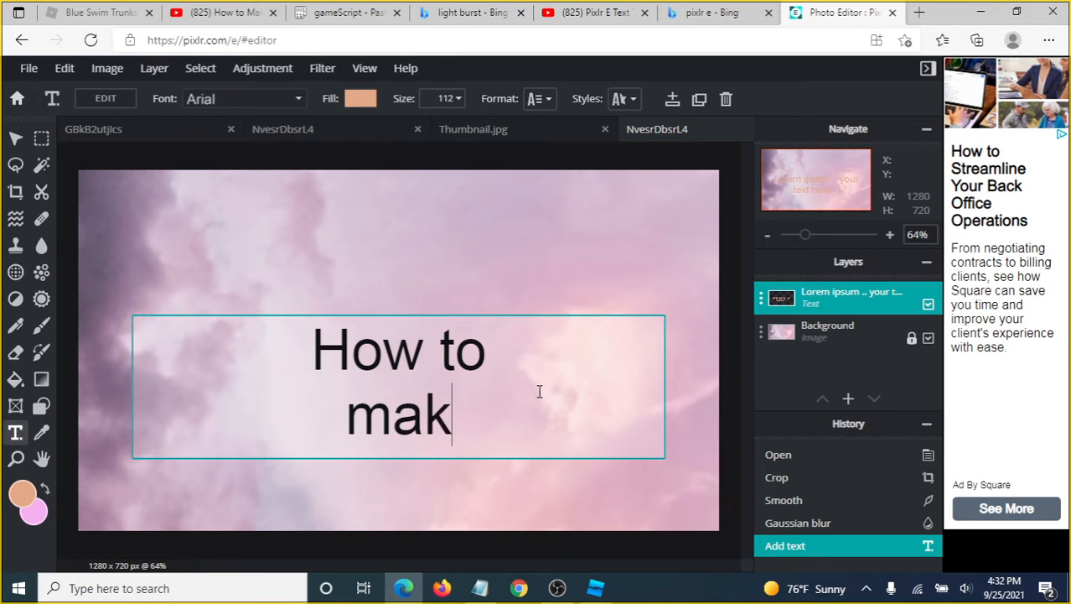
type("e a")
key("Return")
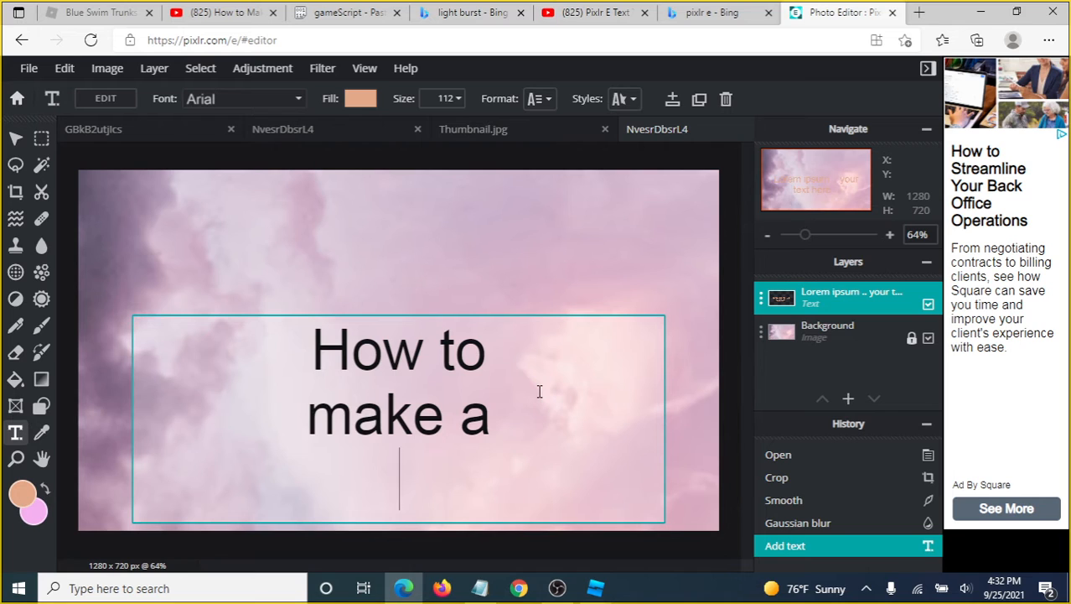
type("THU")
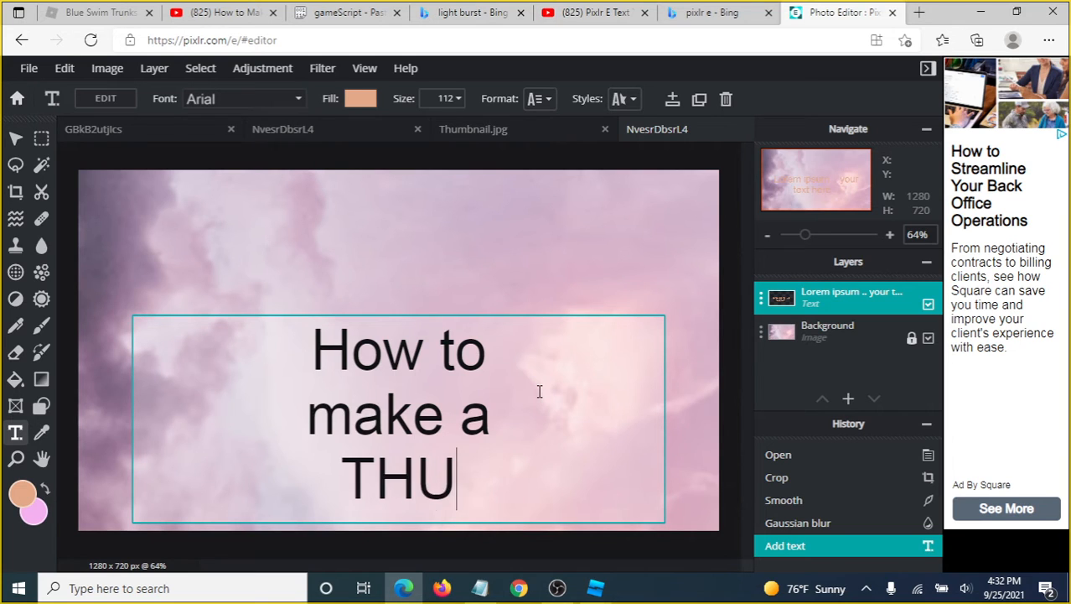
type("MBNAIL")
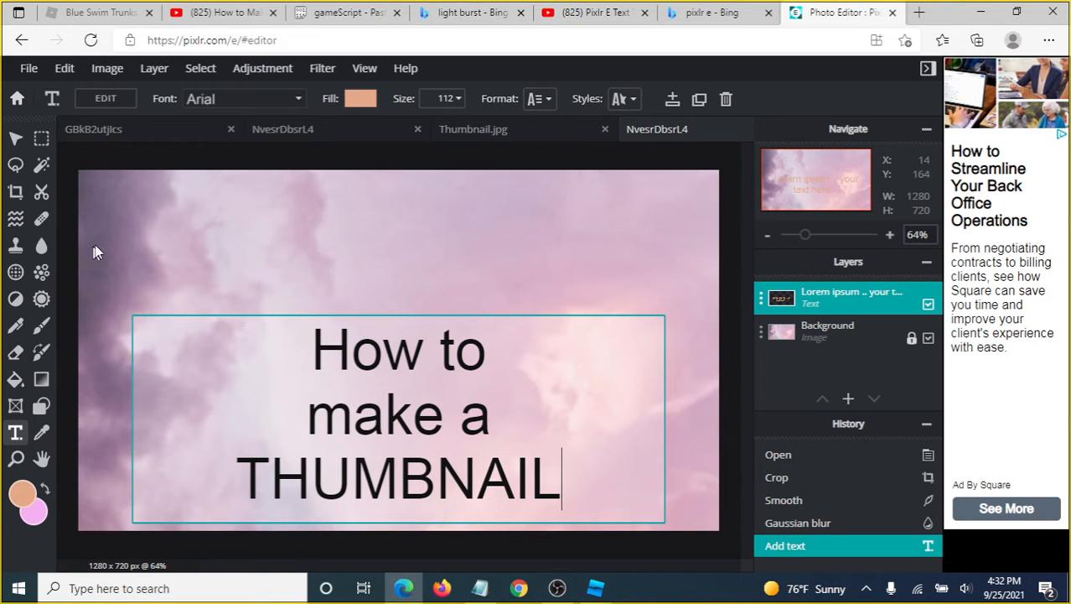
Set the thumbnail text's fill to the bright pink colour #FF52F5
left_click(357, 102)
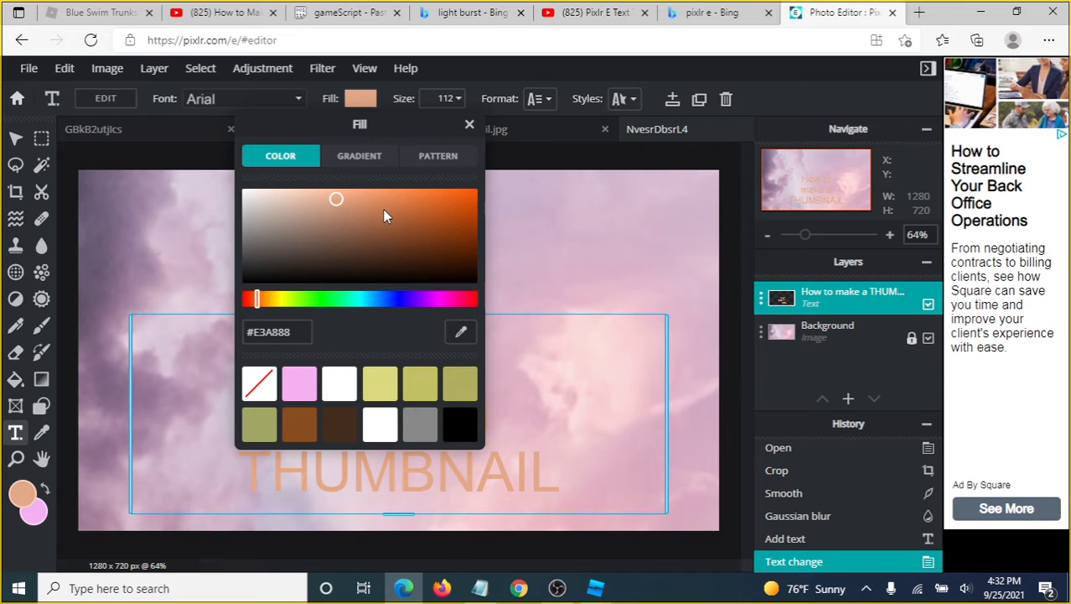
left_click_drag(373, 216, 198, 164)
left_click(299, 383)
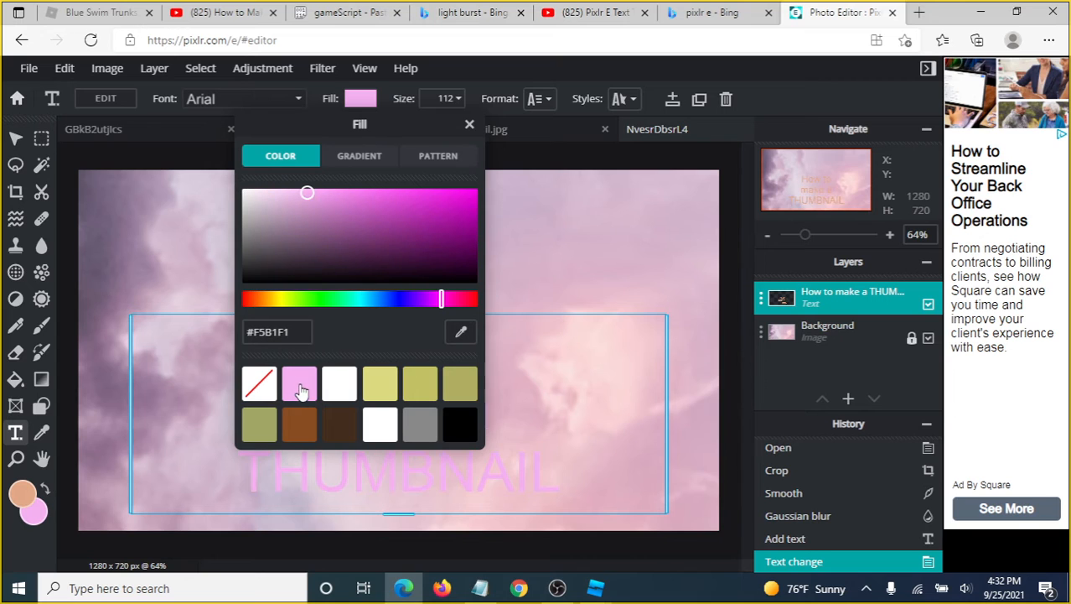
left_click_drag(310, 194, 402, 193)
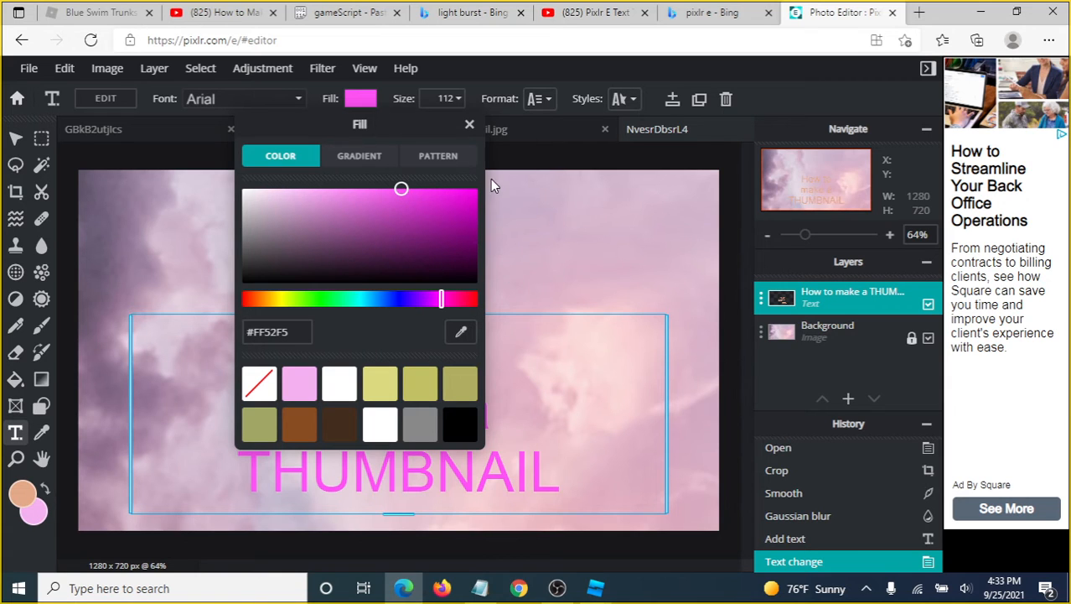
Close the fill settings and move the title text up into the left half of the canvas
left_click(469, 124)
left_click_drag(466, 399, 317, 327)
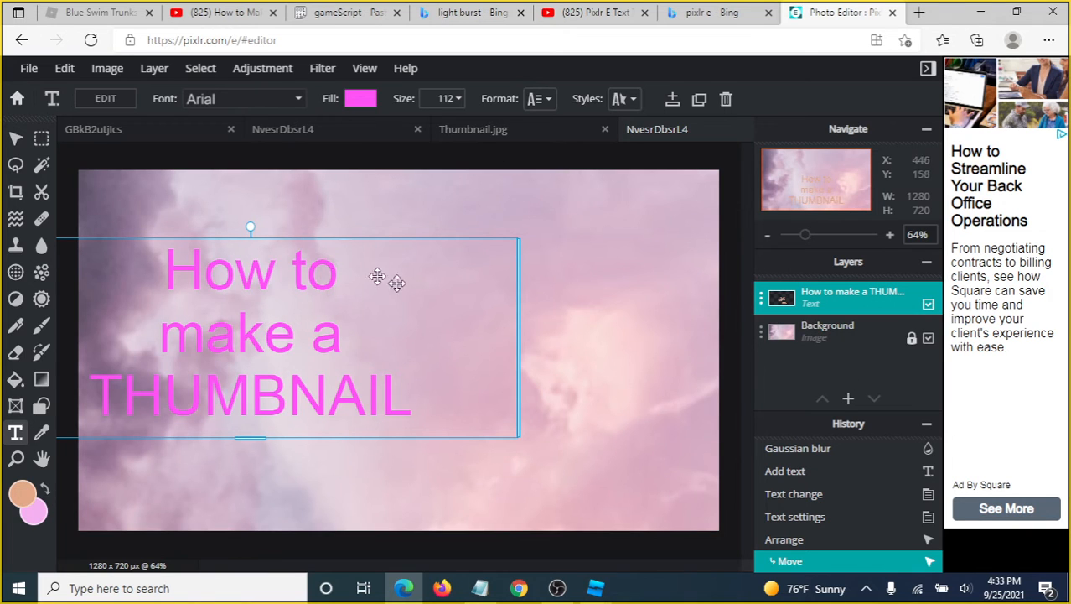
mouse_move(850, 400)
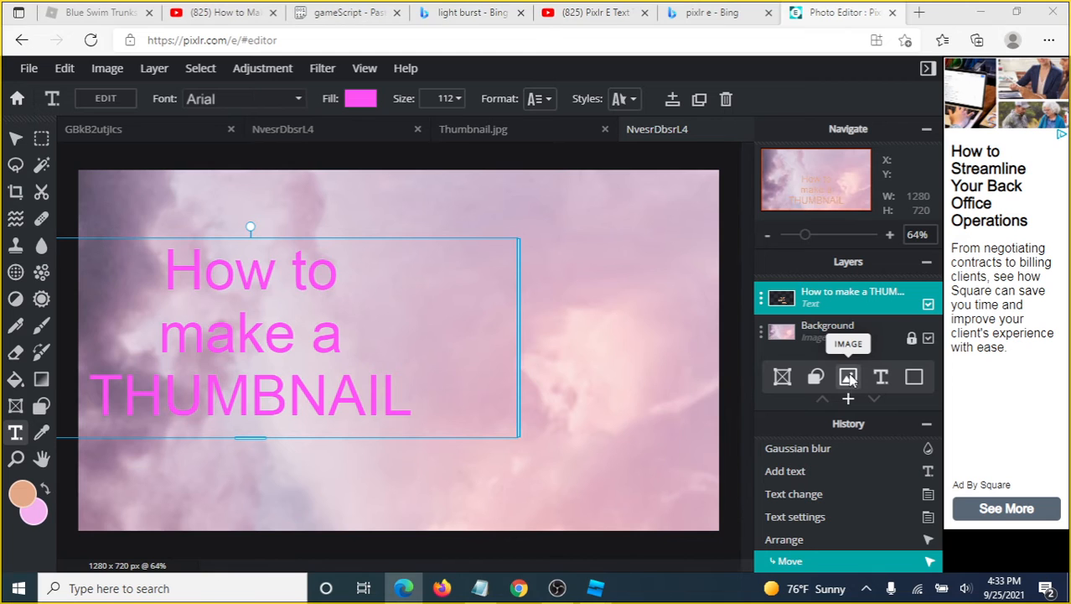
left_click(849, 379)
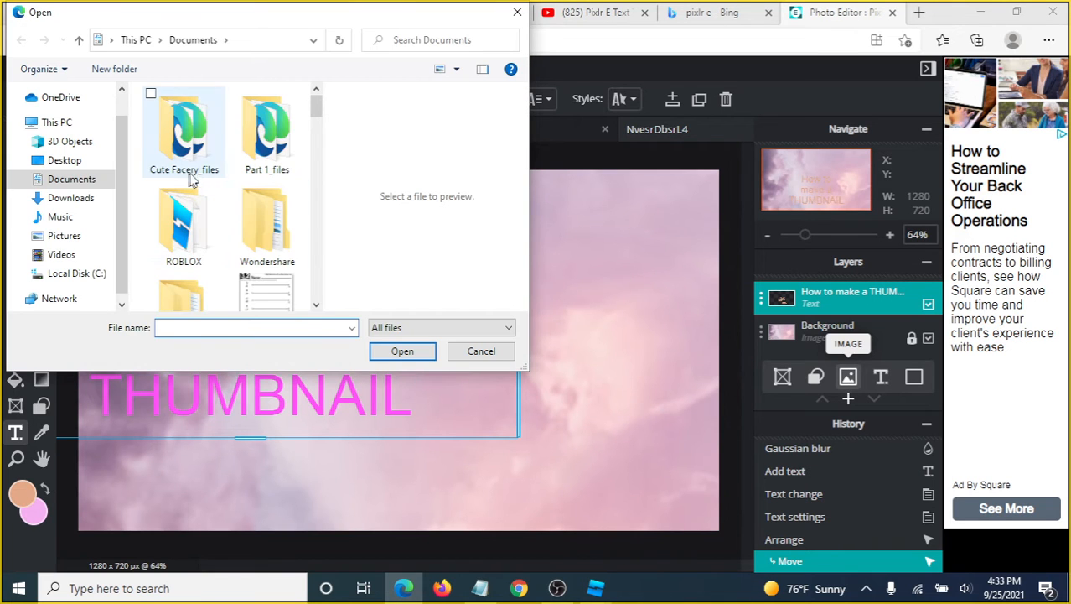
scroll(210, 202, "down", 5)
scroll(225, 217, "up", 1)
scroll(225, 216, "down", 8)
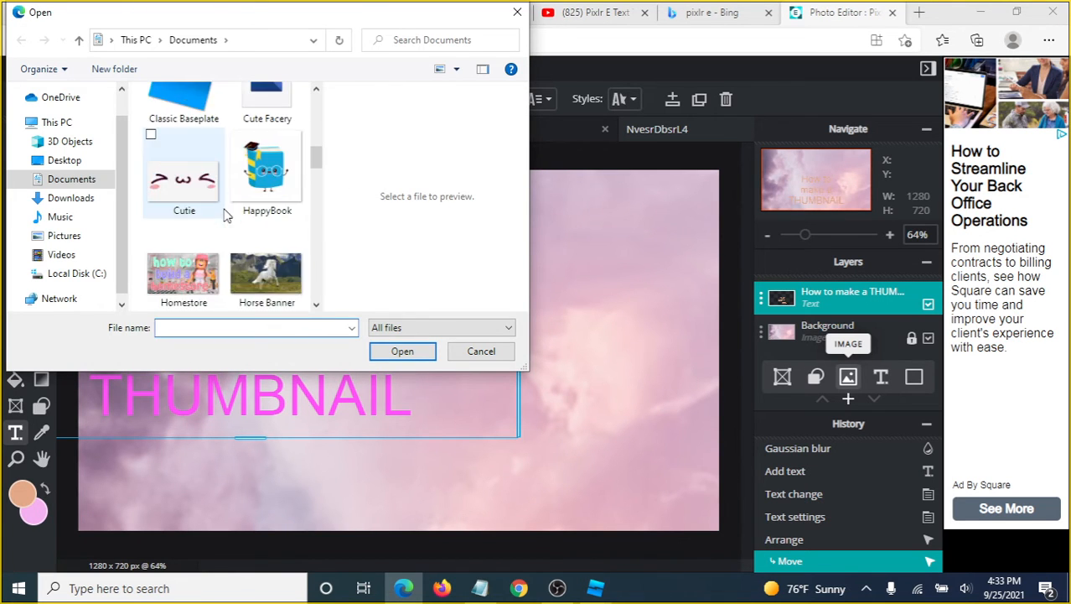
scroll(225, 216, "down", 4)
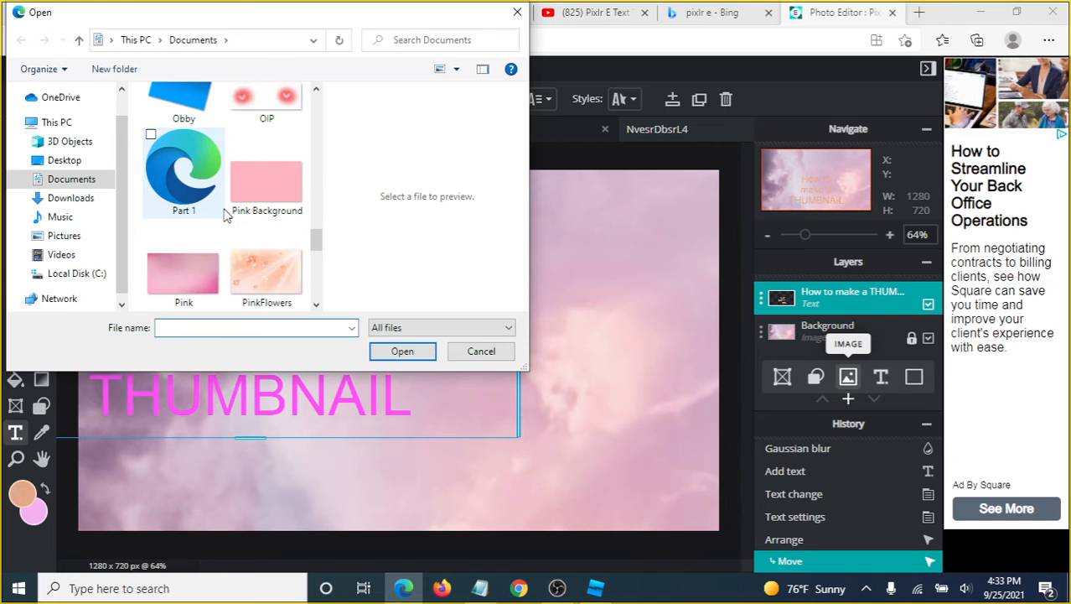
scroll(232, 215, "up", 5)
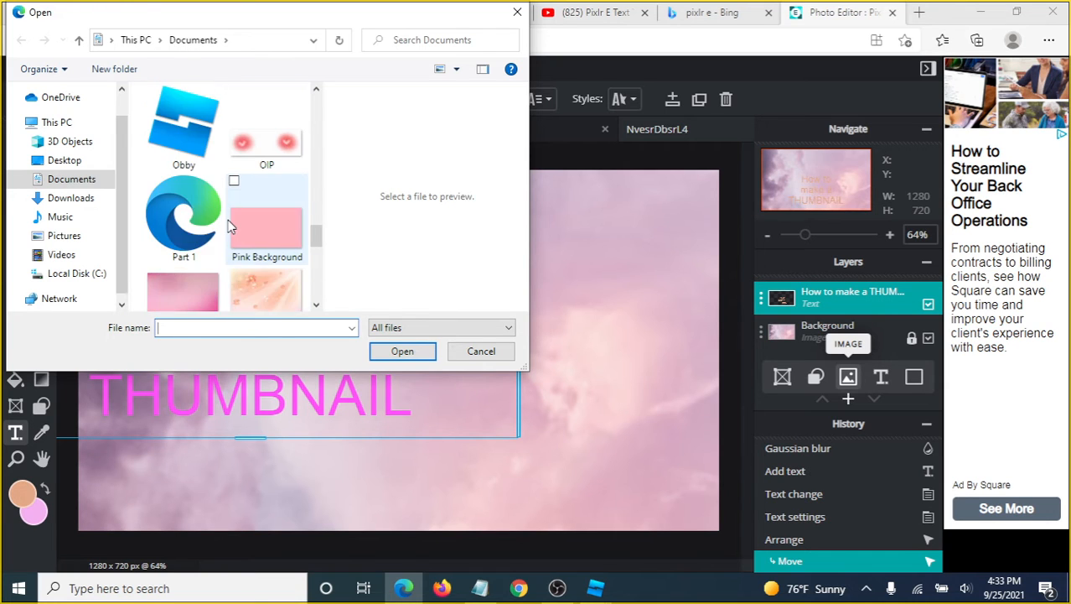
scroll(232, 227, "down", 3)
scroll(233, 227, "down", 1)
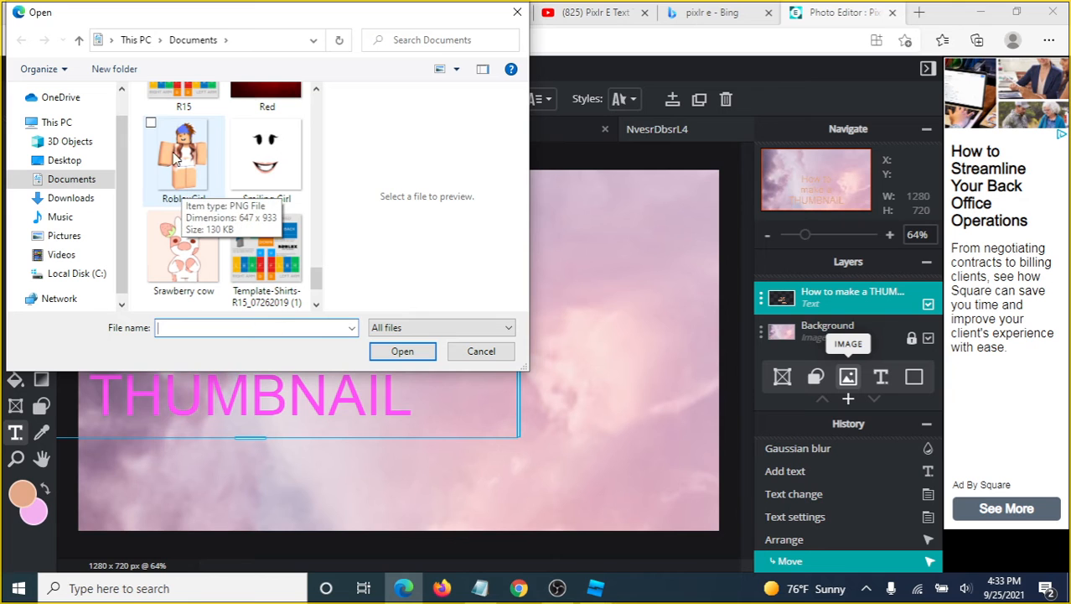
left_click(481, 352)
Switch to the Bing light burst image results and search images for "roblox avatar girl png" instead
left_click(736, 19)
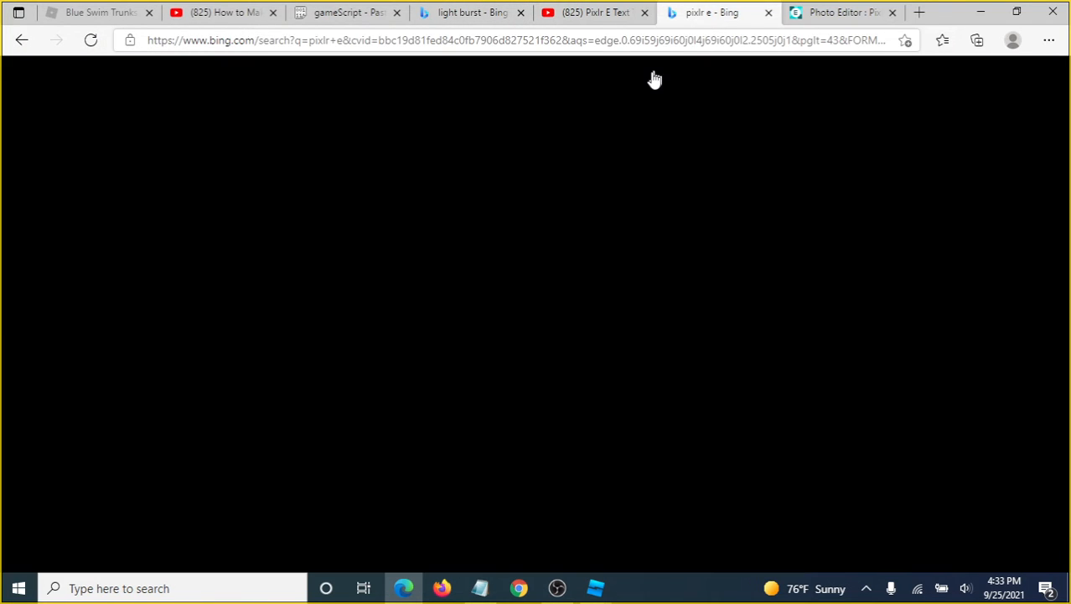
left_click(440, 8)
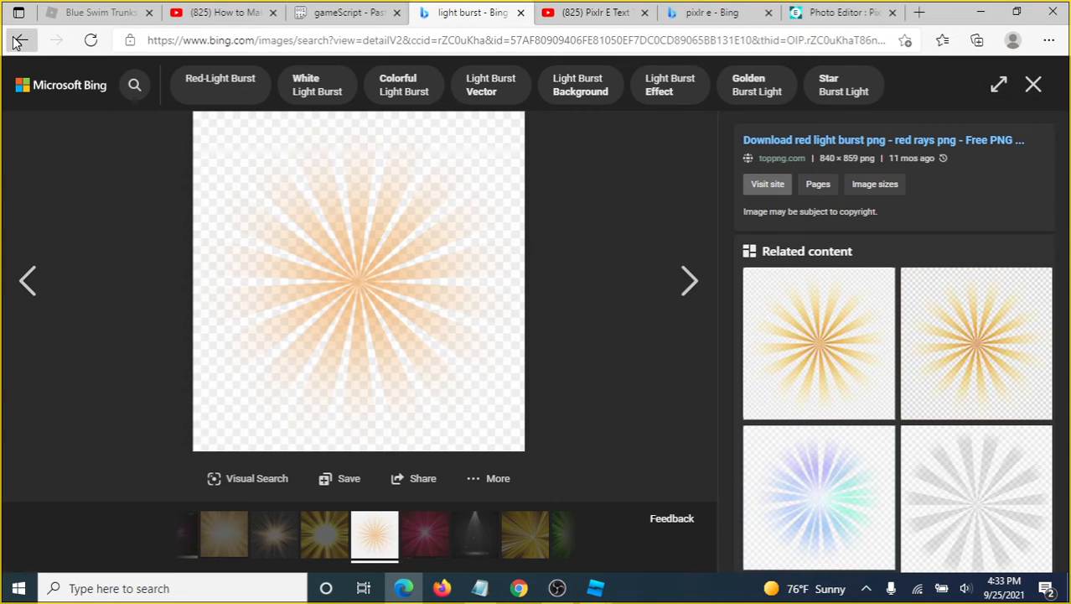
left_click(17, 42)
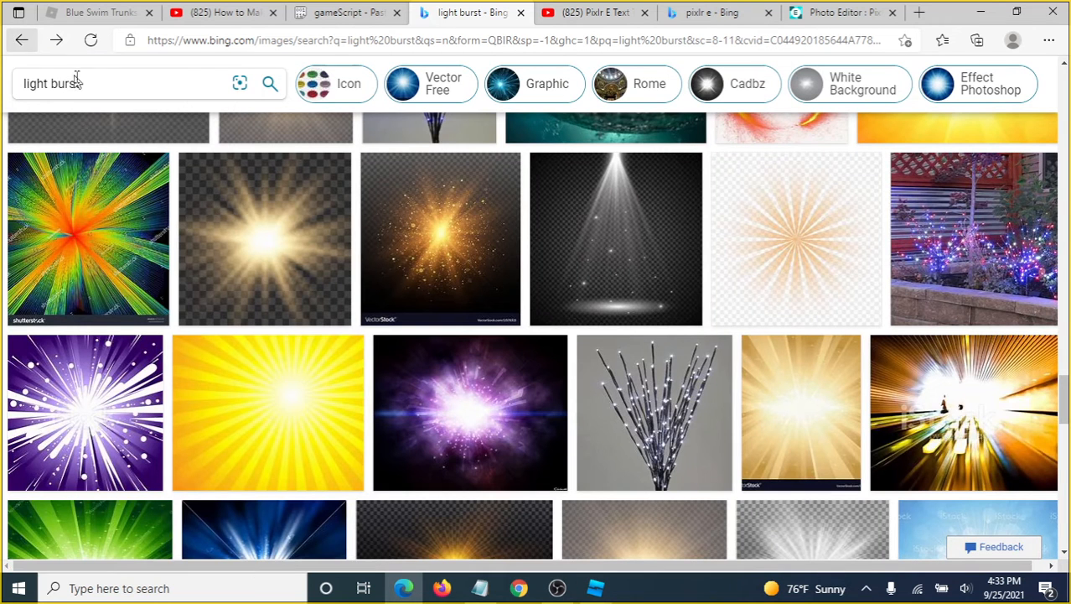
left_click_drag(78, 83, 3, 143)
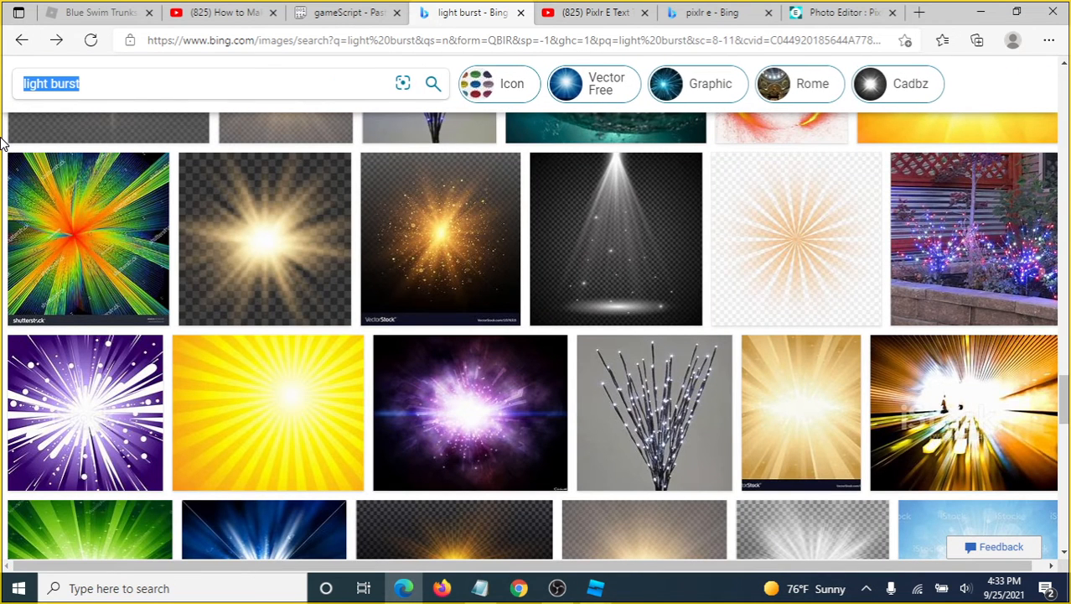
type("roblox")
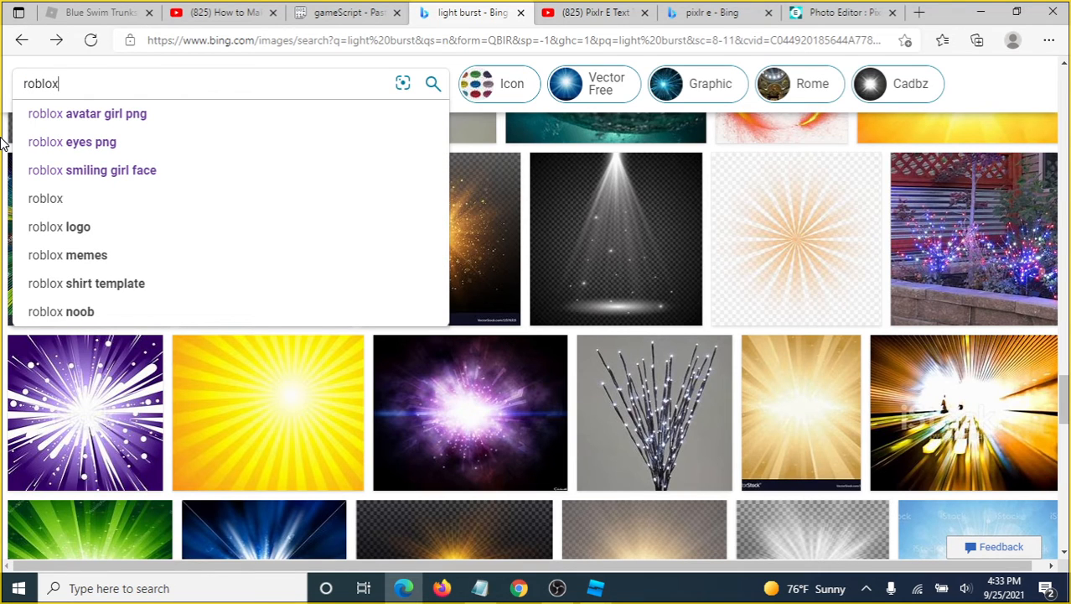
type(" avata")
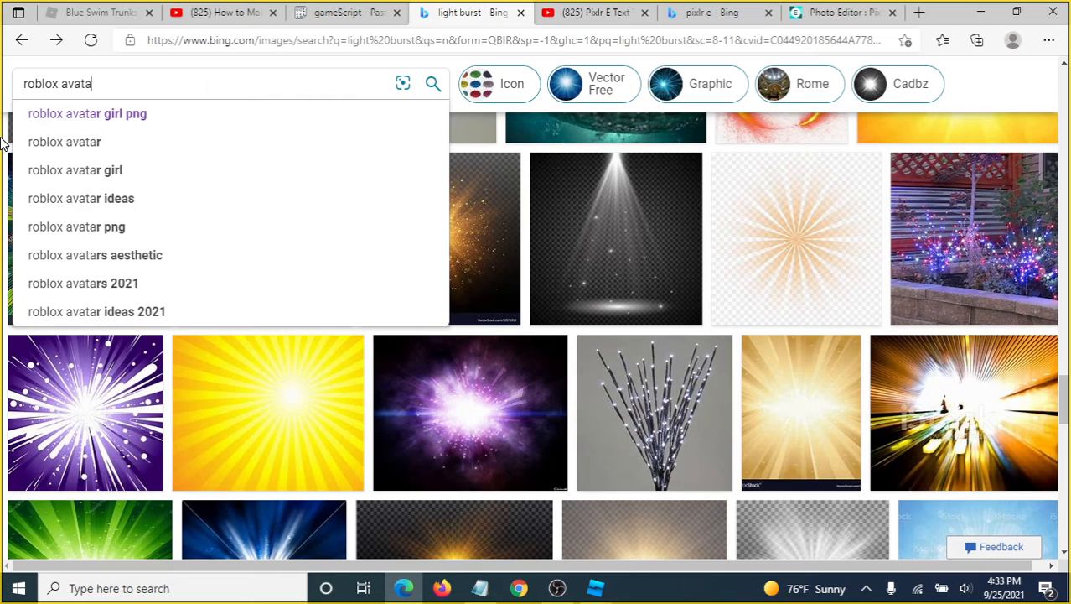
type("r girl")
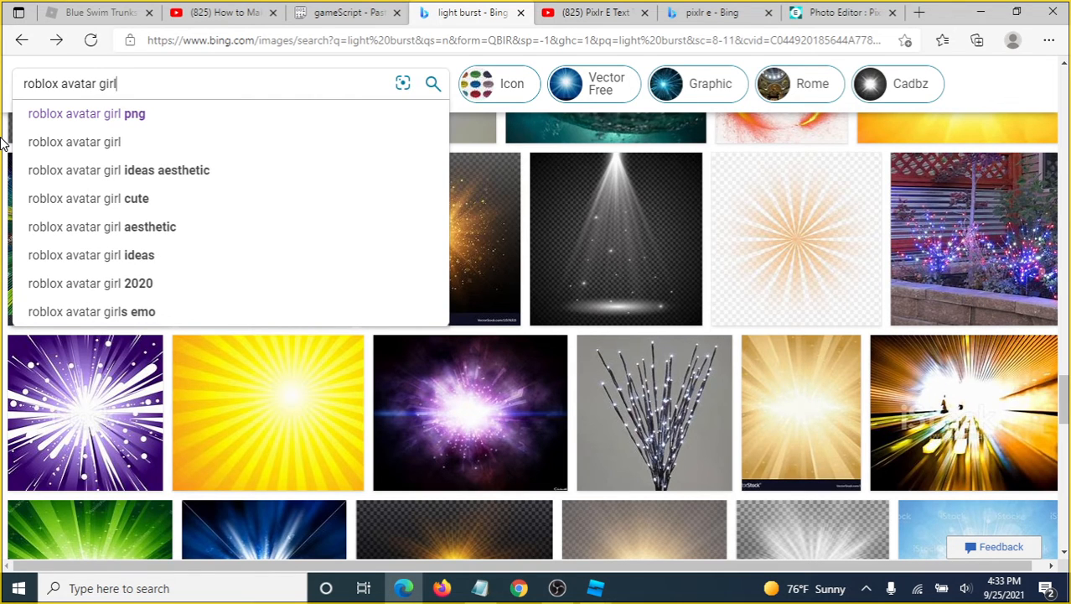
type(" png")
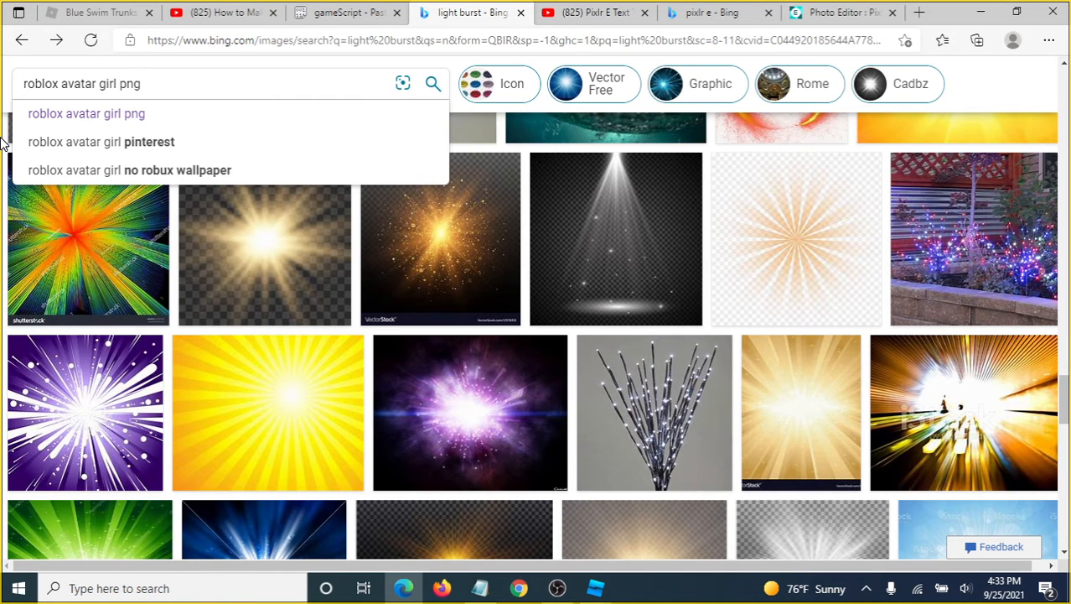
key("Return")
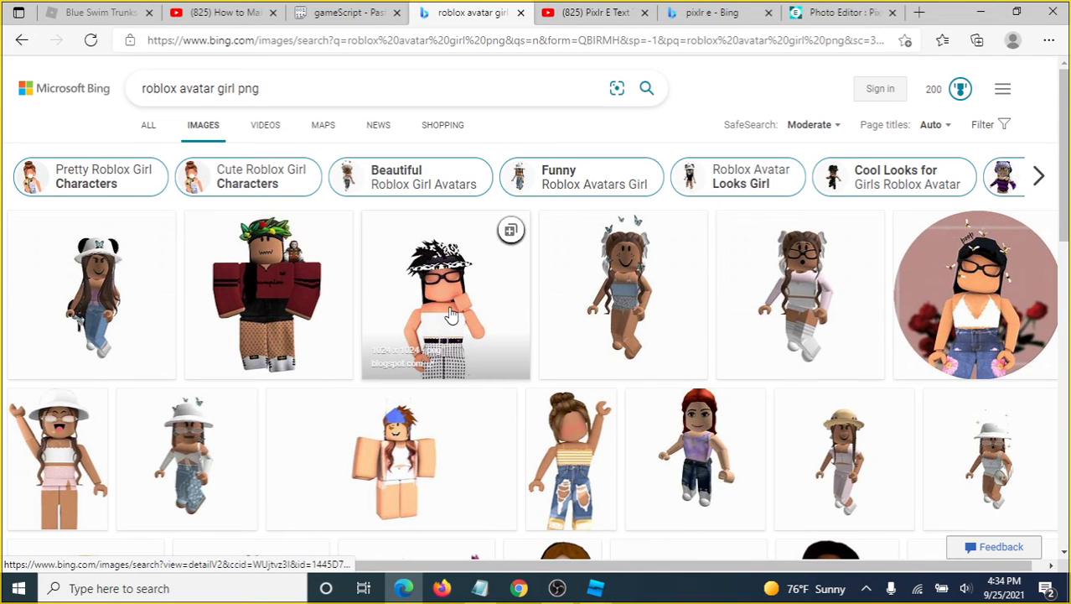
Look through the image results for a Roblox girl avatar that suits the thumbnail
scroll(302, 327, "down", 2)
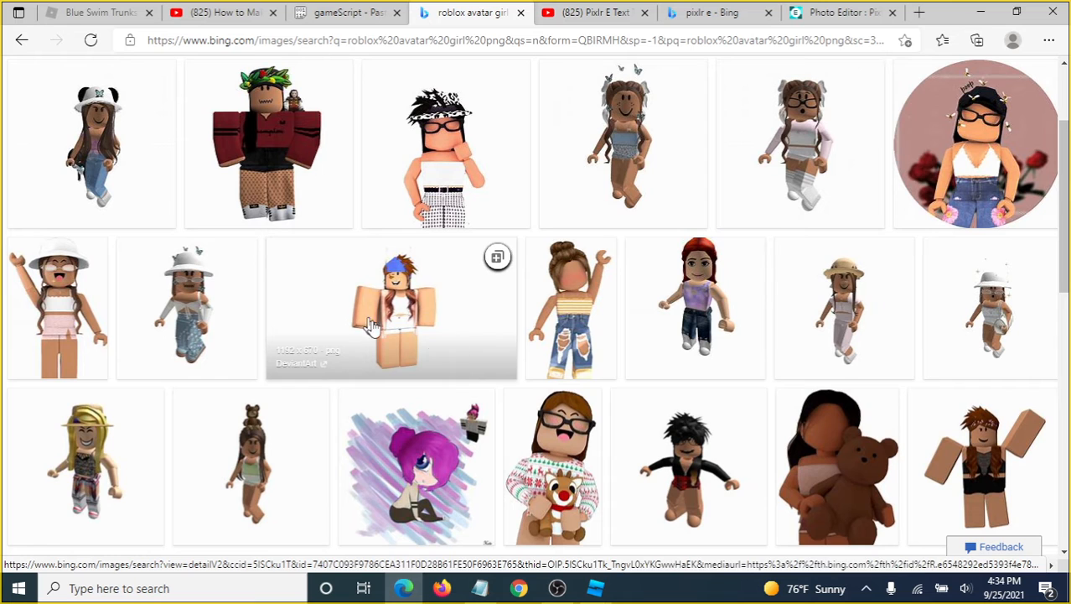
scroll(603, 336, "down", 1)
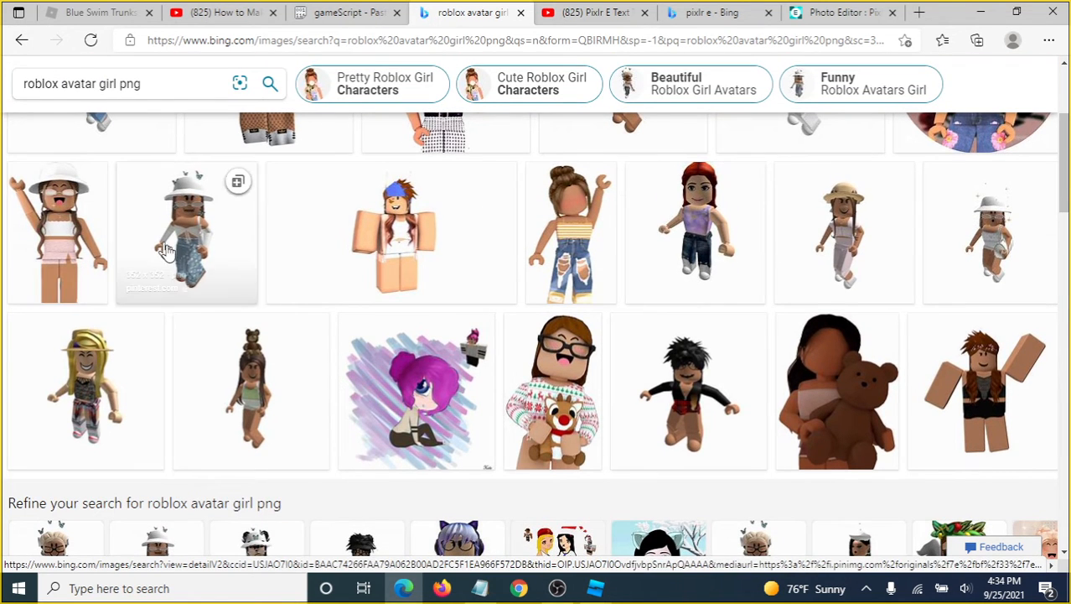
scroll(267, 417, "down", 1)
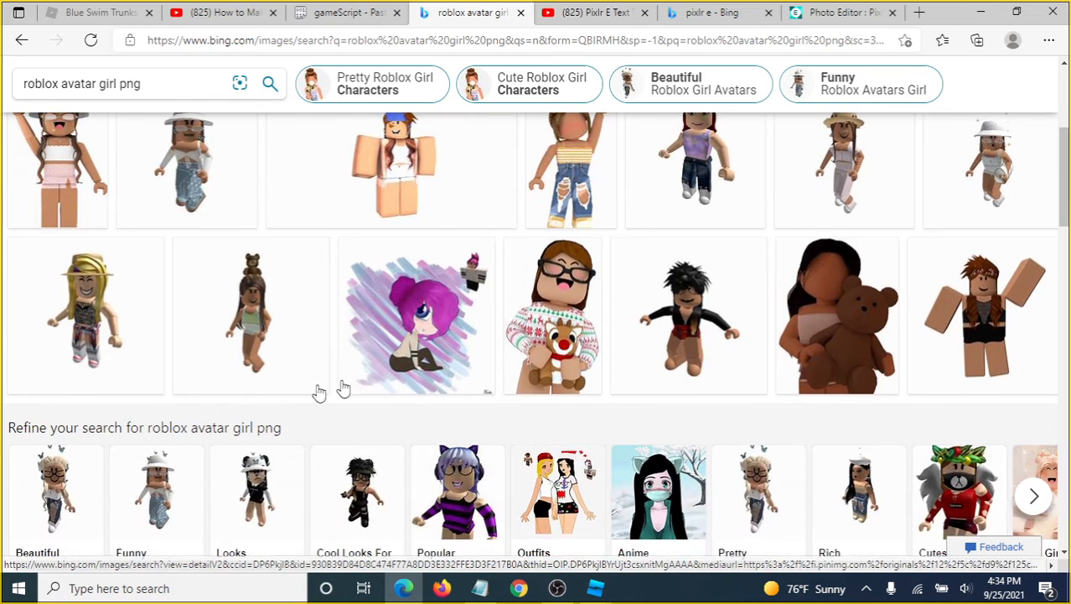
scroll(650, 339, "down", 1)
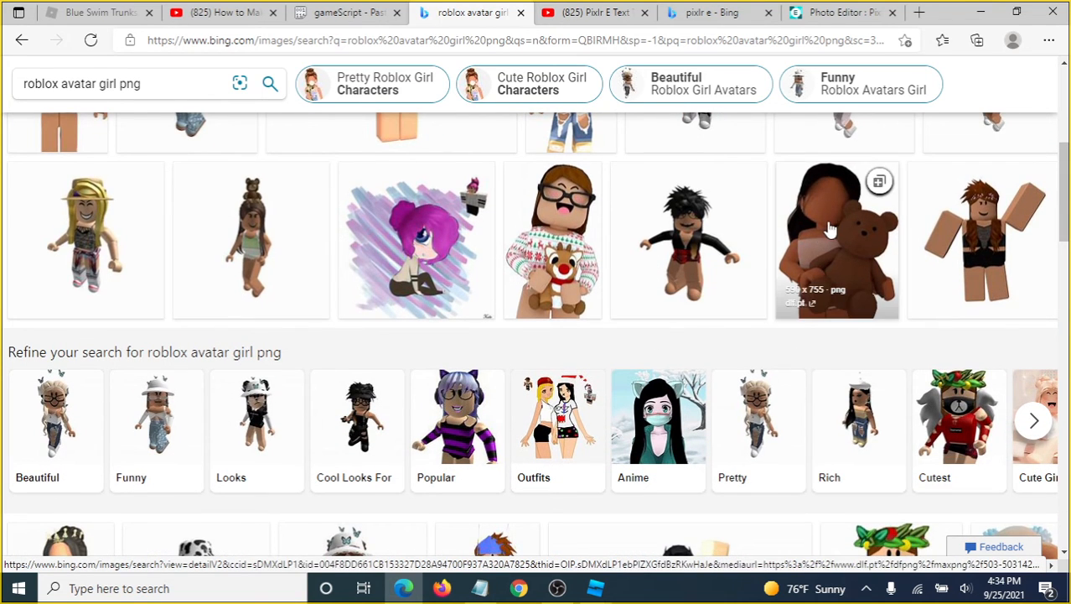
scroll(142, 455, "down", 2)
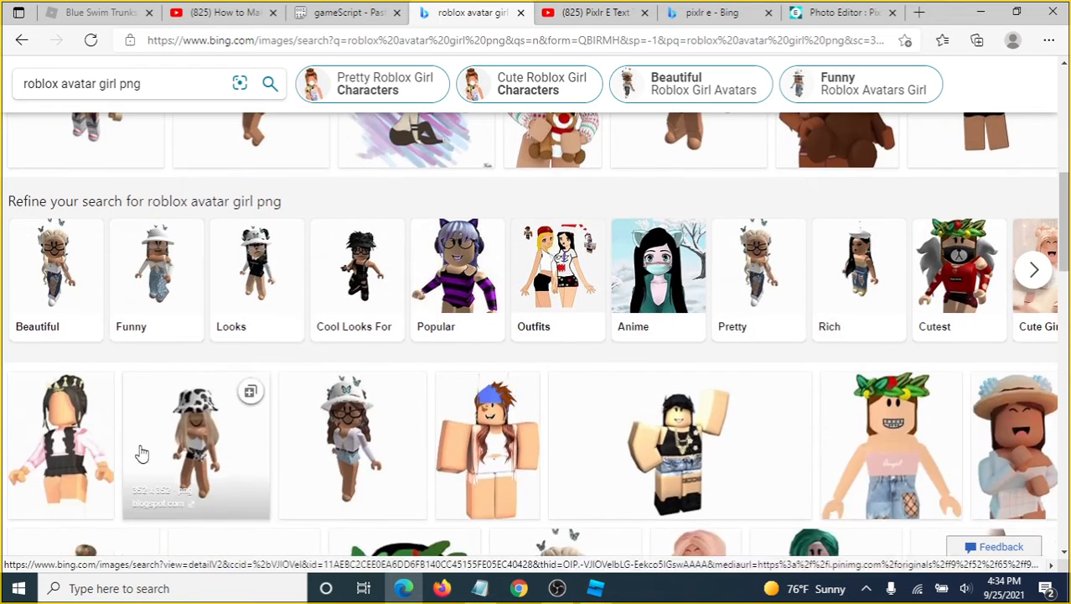
scroll(143, 454, "down", 2)
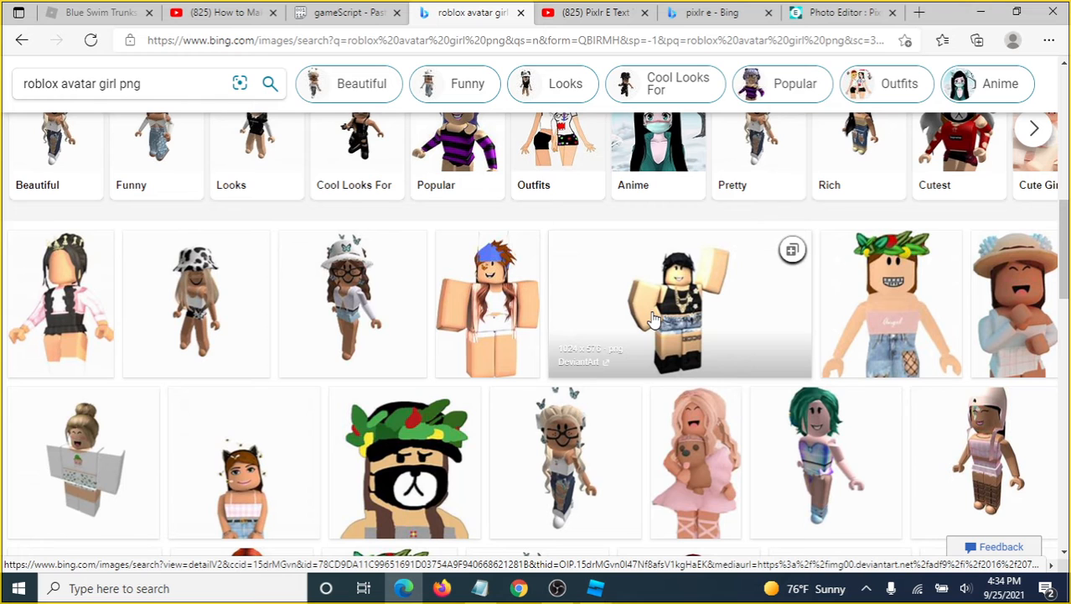
scroll(573, 337, "down", 4)
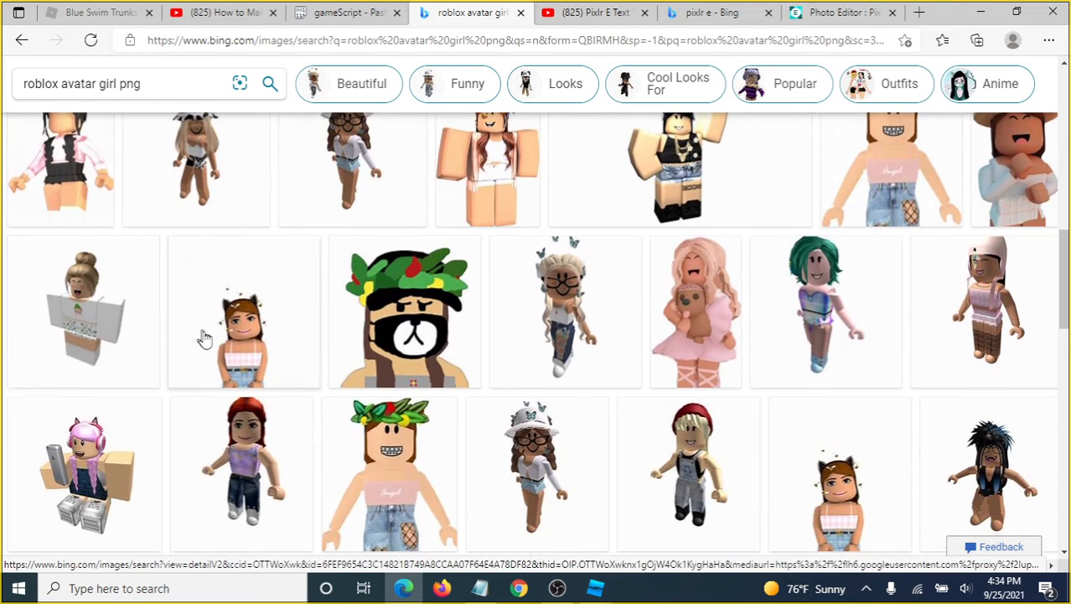
scroll(479, 352, "down", 1)
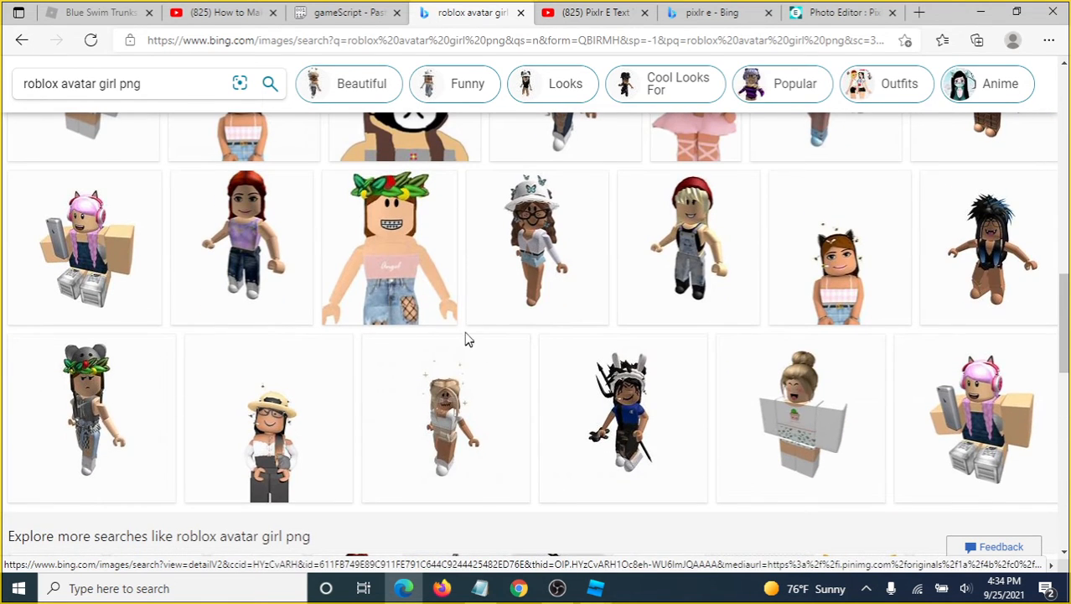
scroll(532, 343, "down", 1)
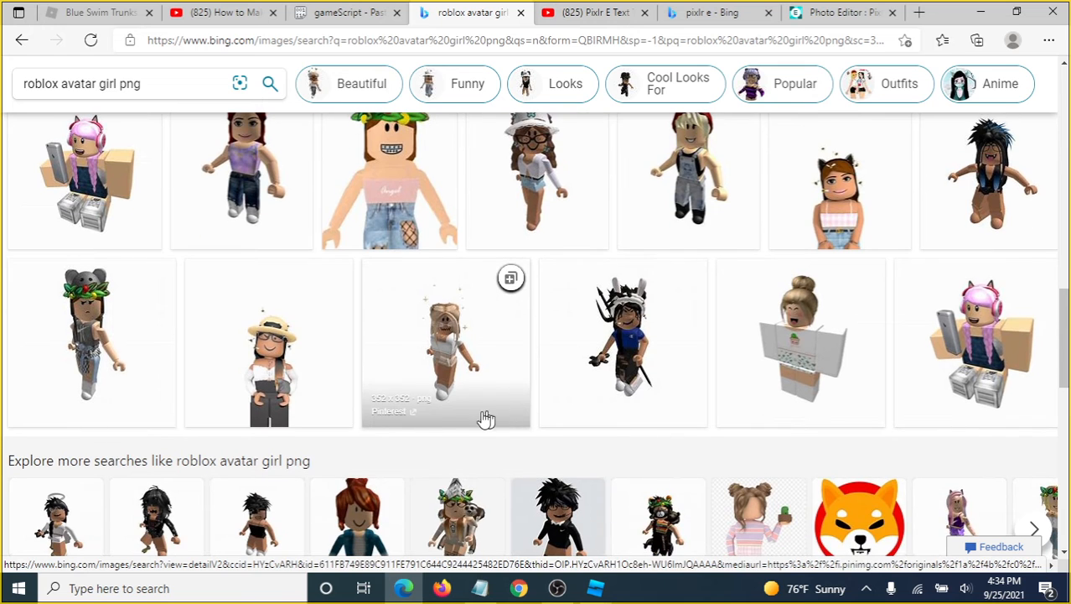
scroll(560, 364, "down", 1)
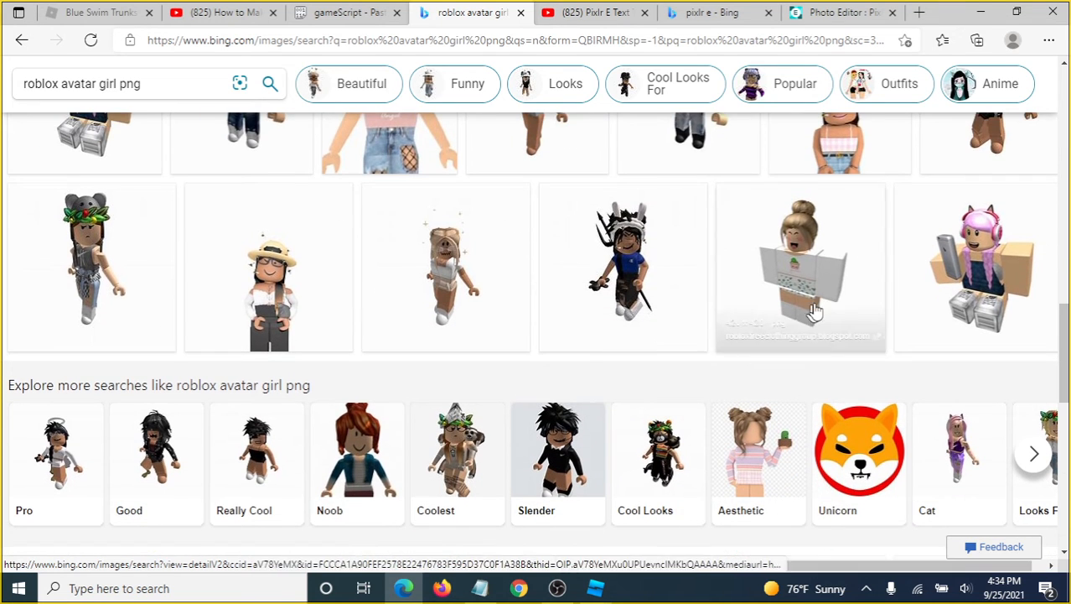
scroll(914, 294, "down", 3)
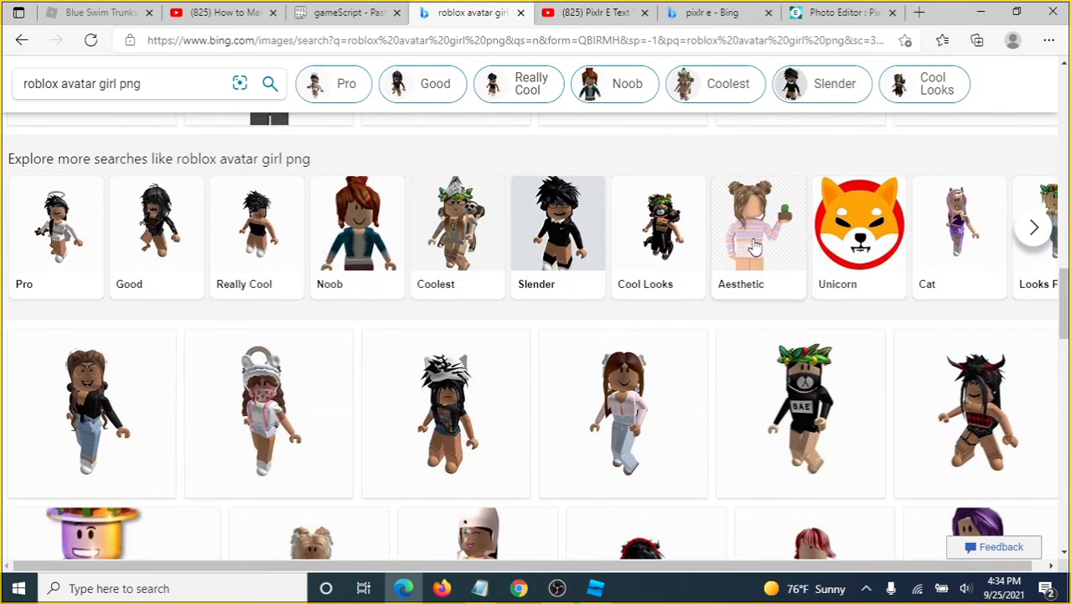
scroll(578, 391, "down", 2)
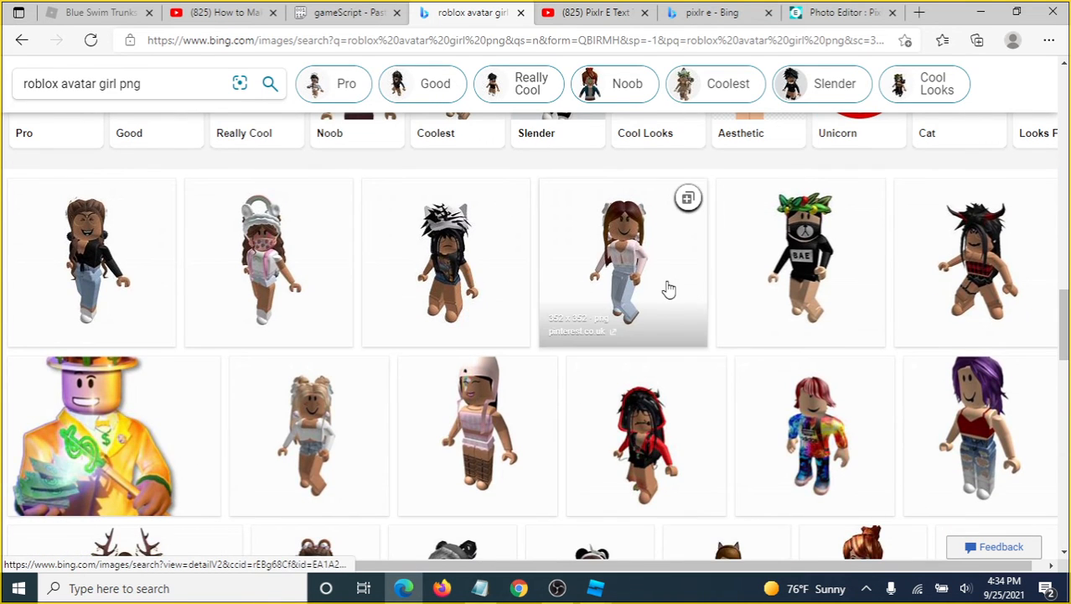
scroll(662, 303, "down", 3)
scroll(467, 330, "down", 3)
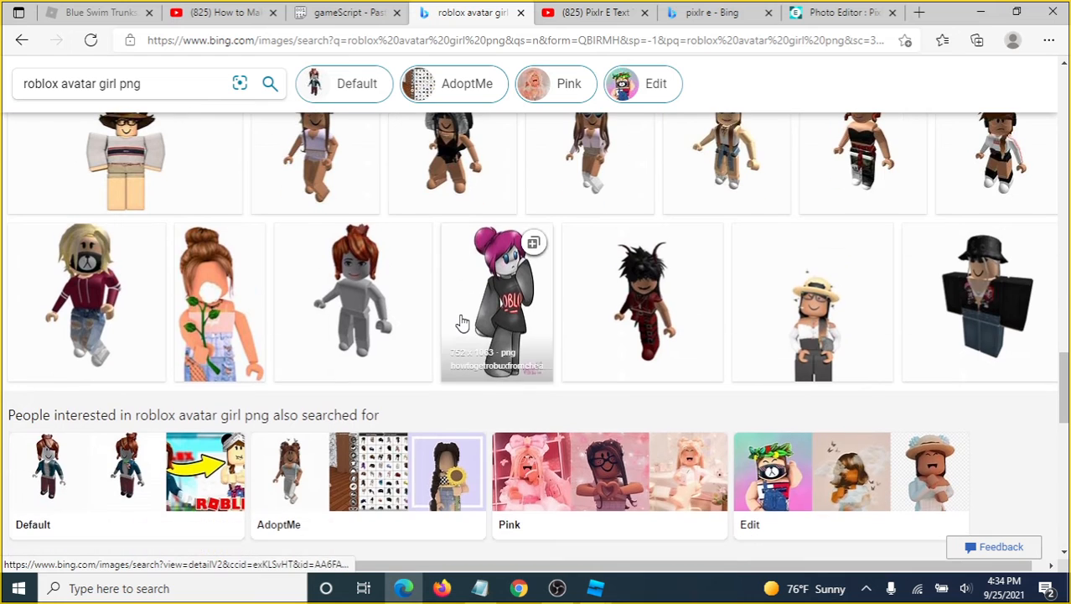
scroll(377, 316, "up", 8)
scroll(392, 319, "down", 8)
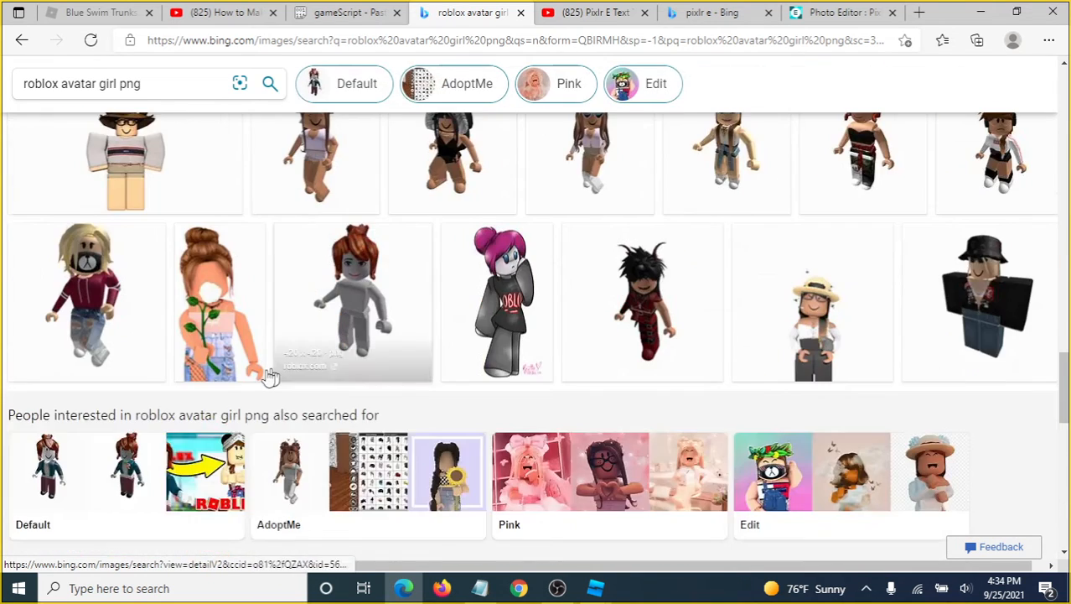
Open the Roblox girl with the bun and white rose and save the image as a PNG named "Aesthetic girl" in Documents
left_click(206, 327)
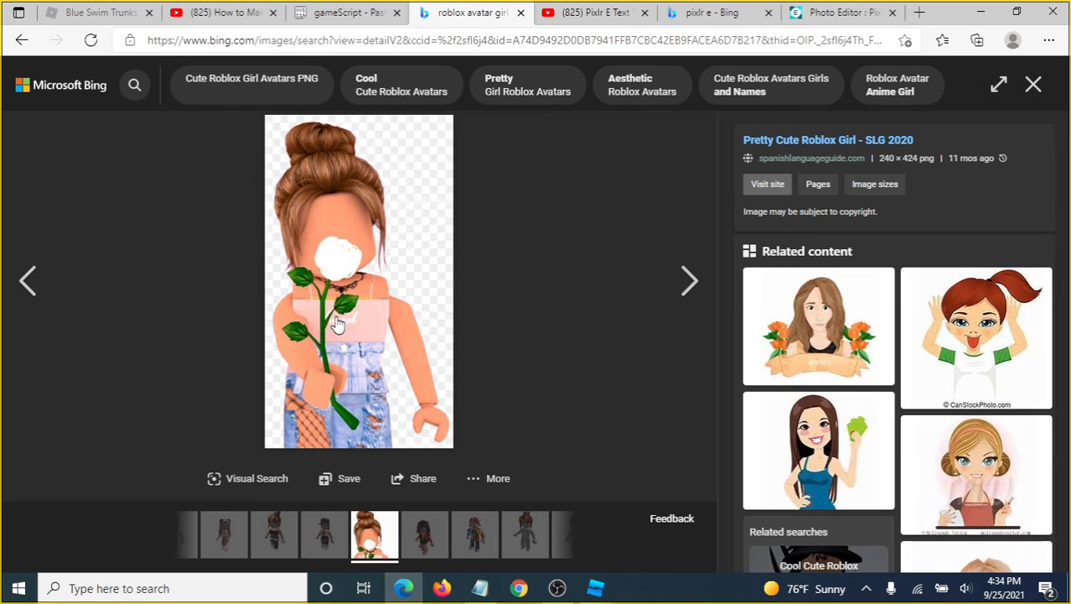
right_click(397, 257)
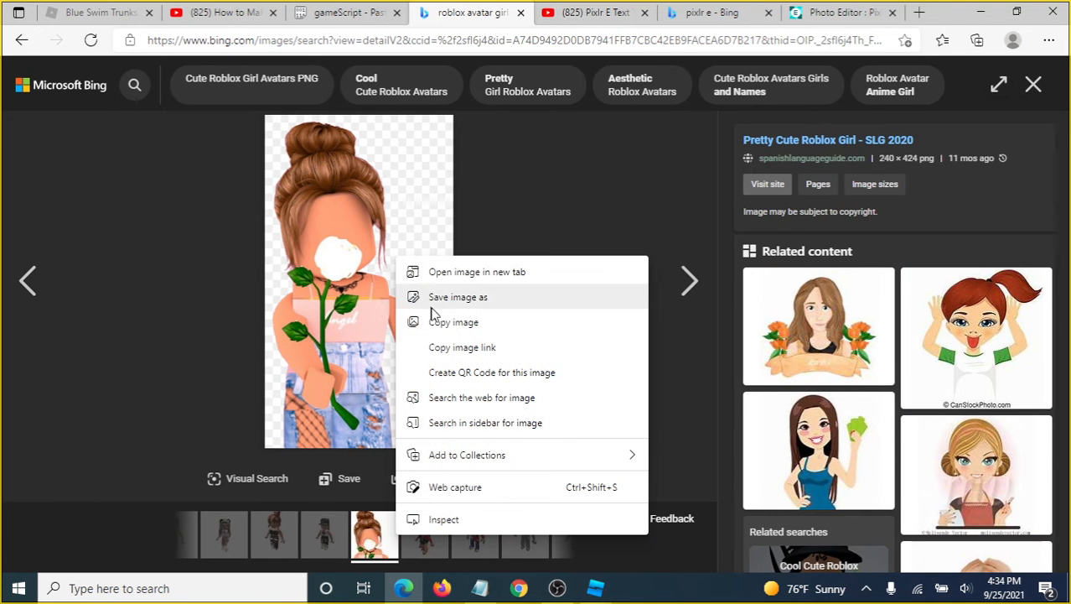
left_click(466, 298)
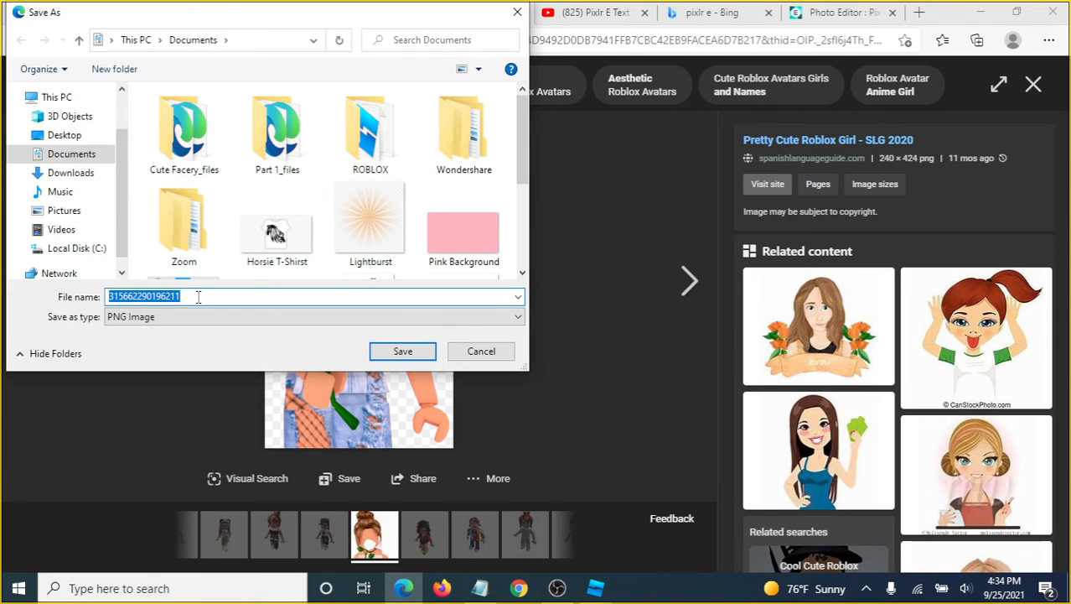
type("Aesthet")
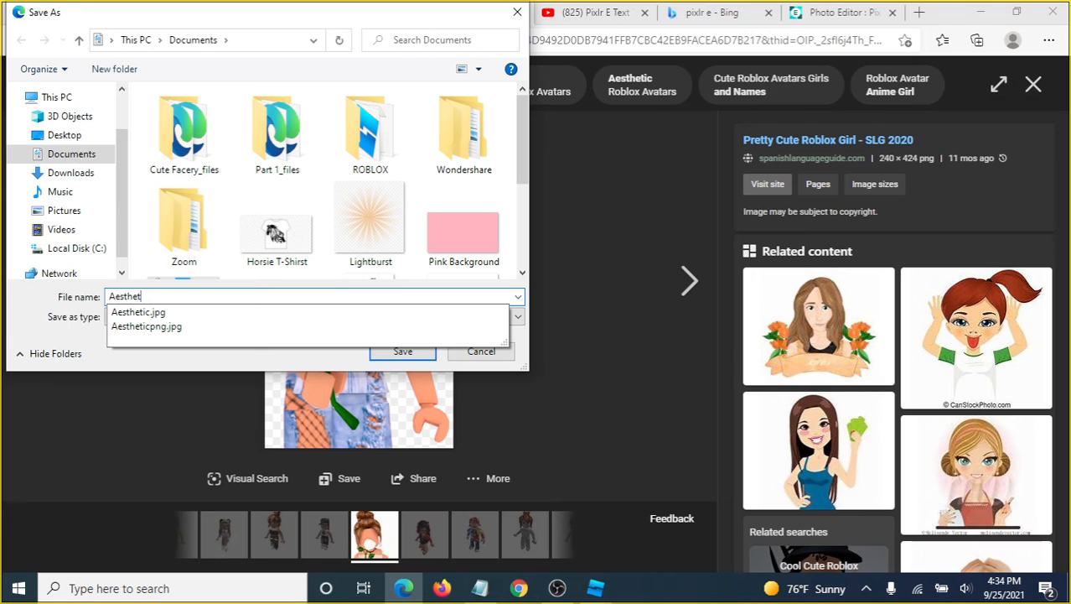
type("ic girl")
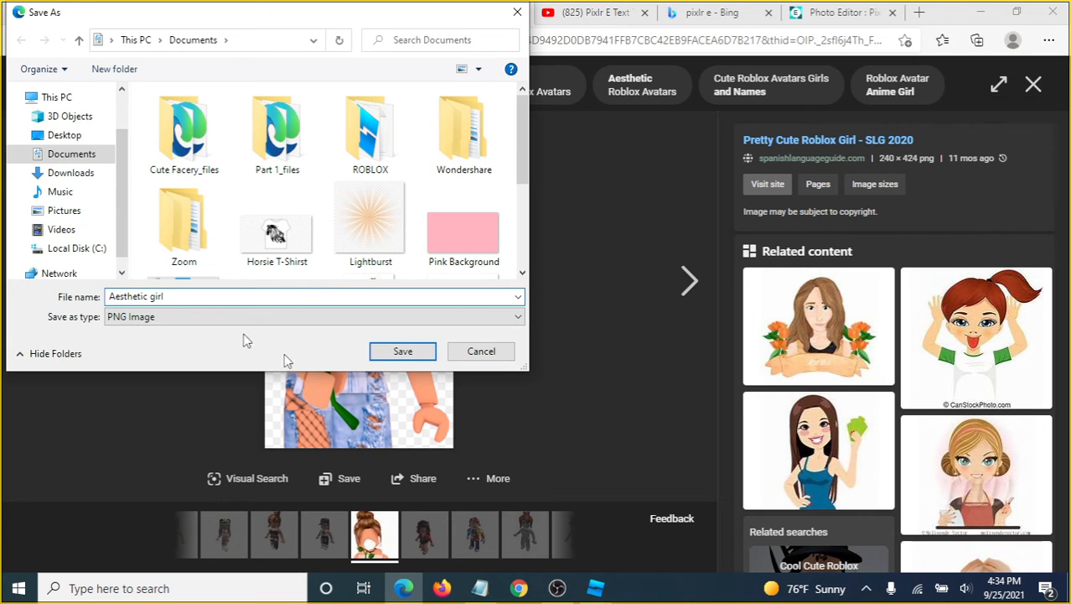
left_click(415, 351)
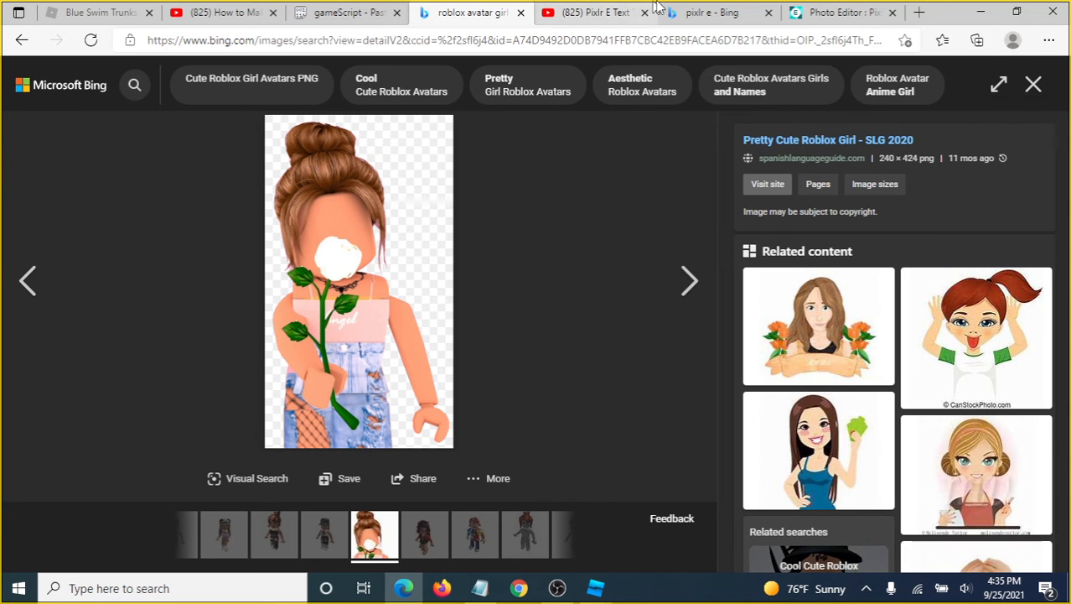
Switch to the Pixlr E editor and add the "Aesthetic girl" picture from Documents as a new image layer above the title
left_click(783, 11)
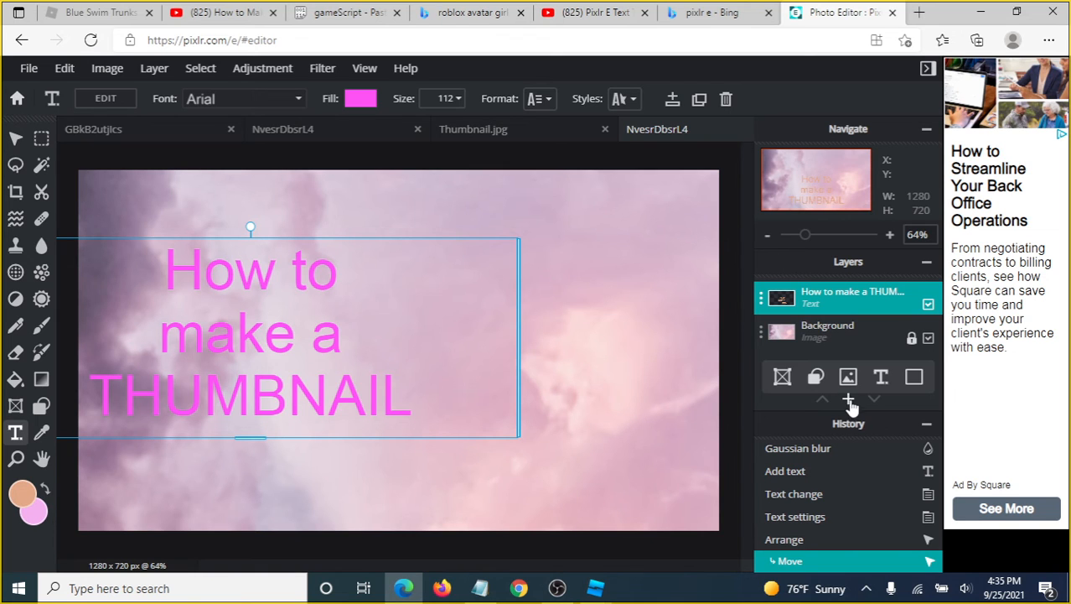
left_click(848, 399)
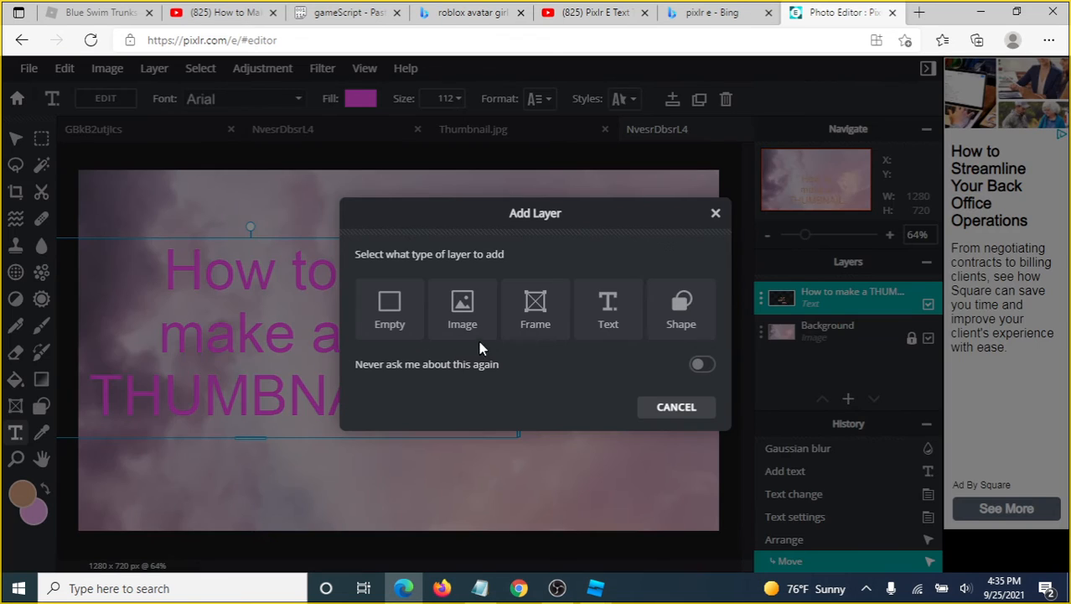
left_click(468, 311)
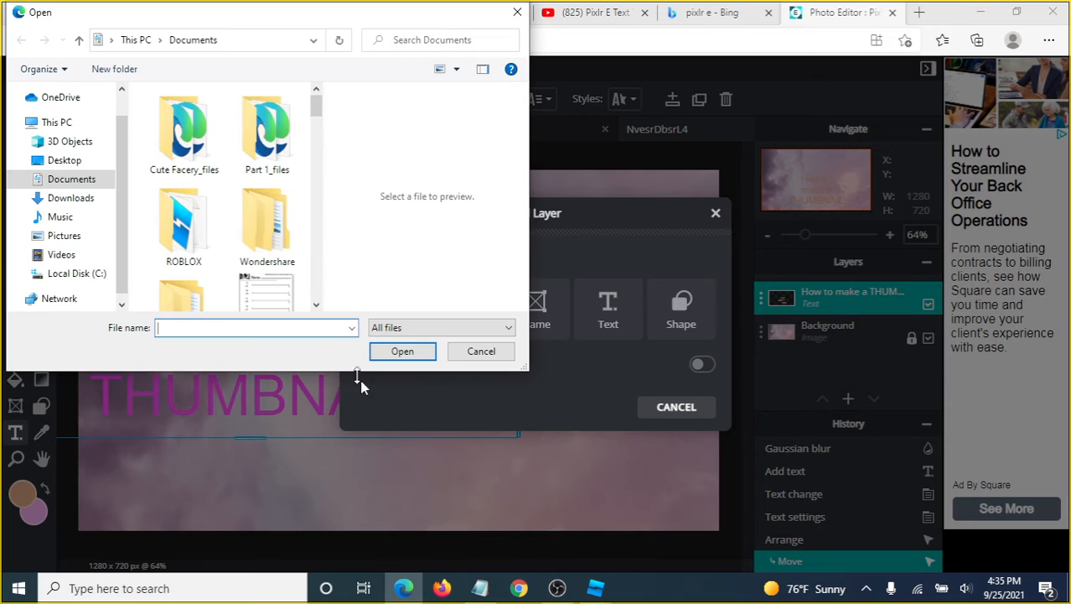
scroll(225, 216, "down", 5)
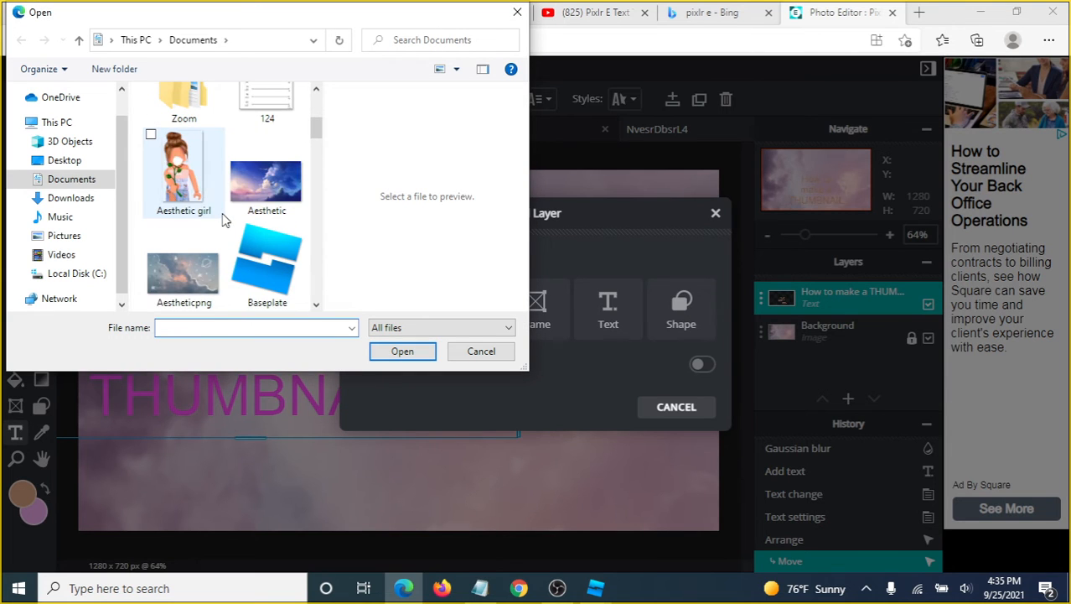
left_click(175, 150)
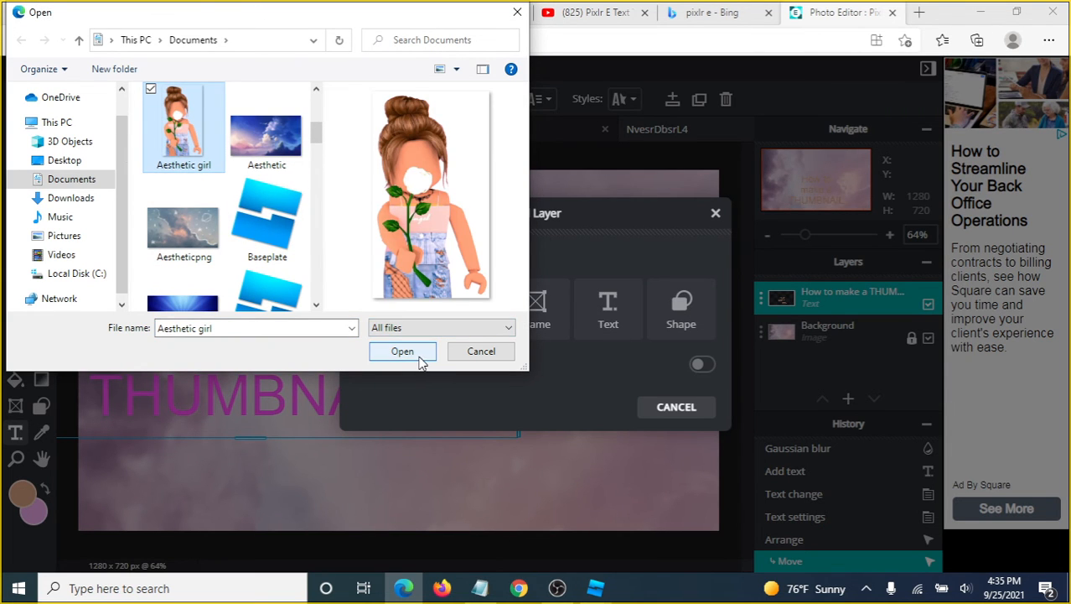
left_click(421, 358)
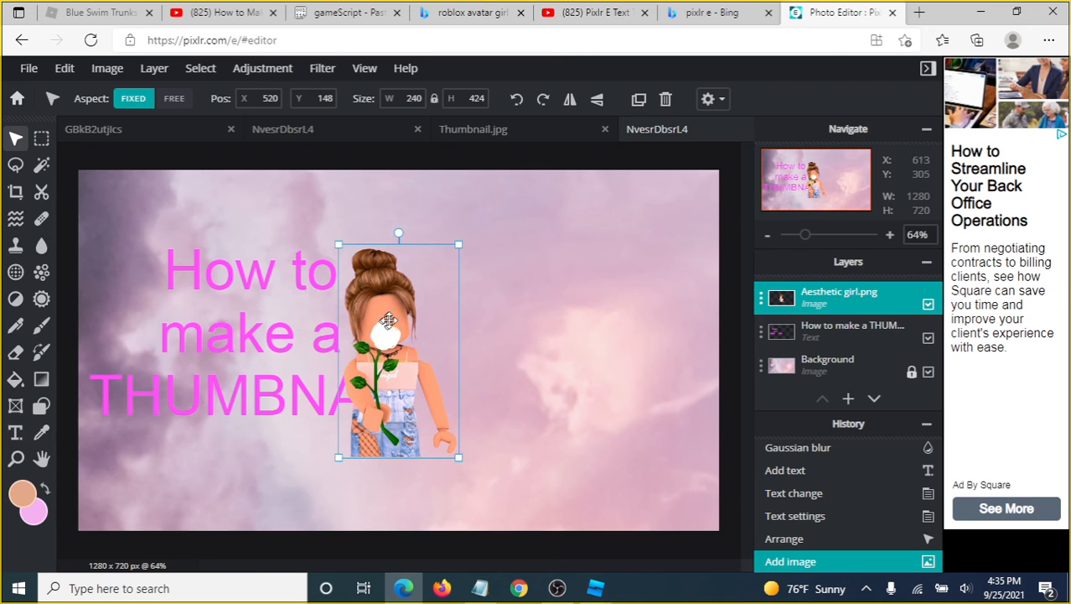
Enlarge the avatar to about 407 × 719 px and place it against the canvas's right edge, at about X 873, Y 1
left_click_drag(388, 318, 556, 315)
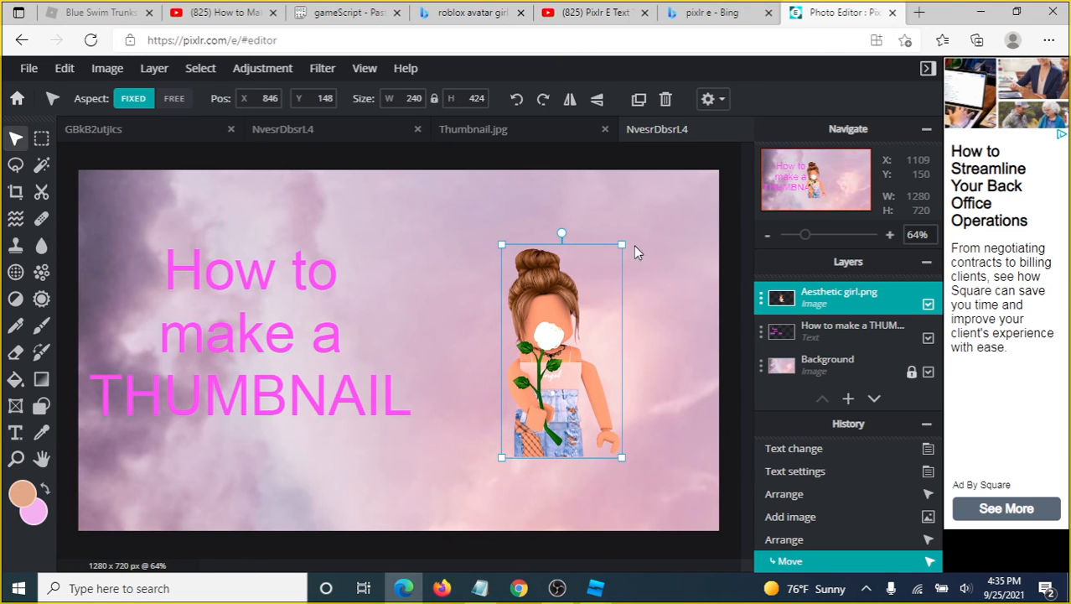
left_click_drag(622, 245, 595, 334)
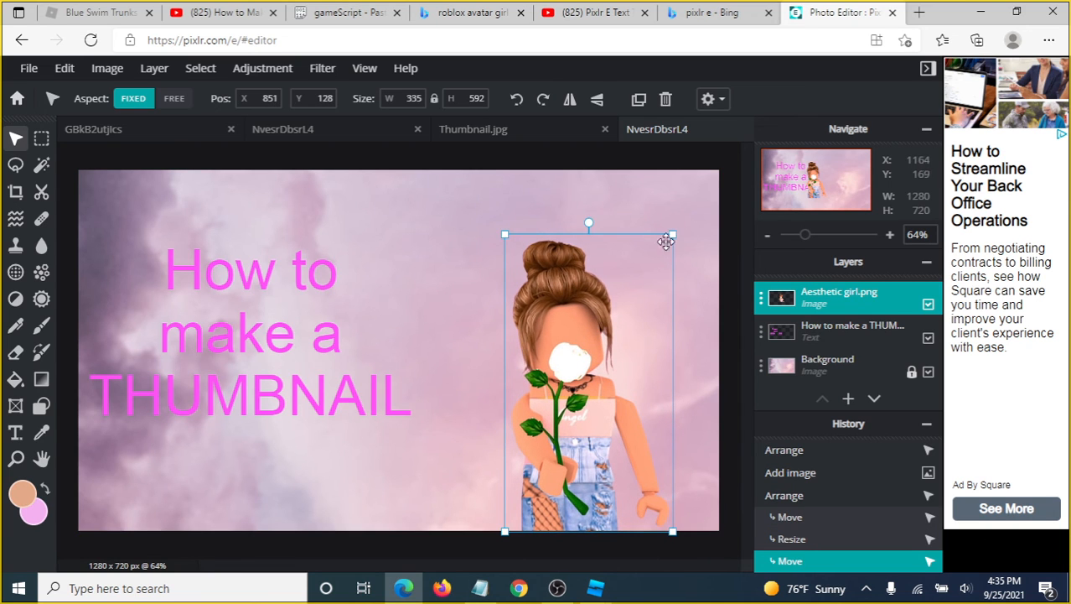
left_click_drag(673, 238, 707, 214)
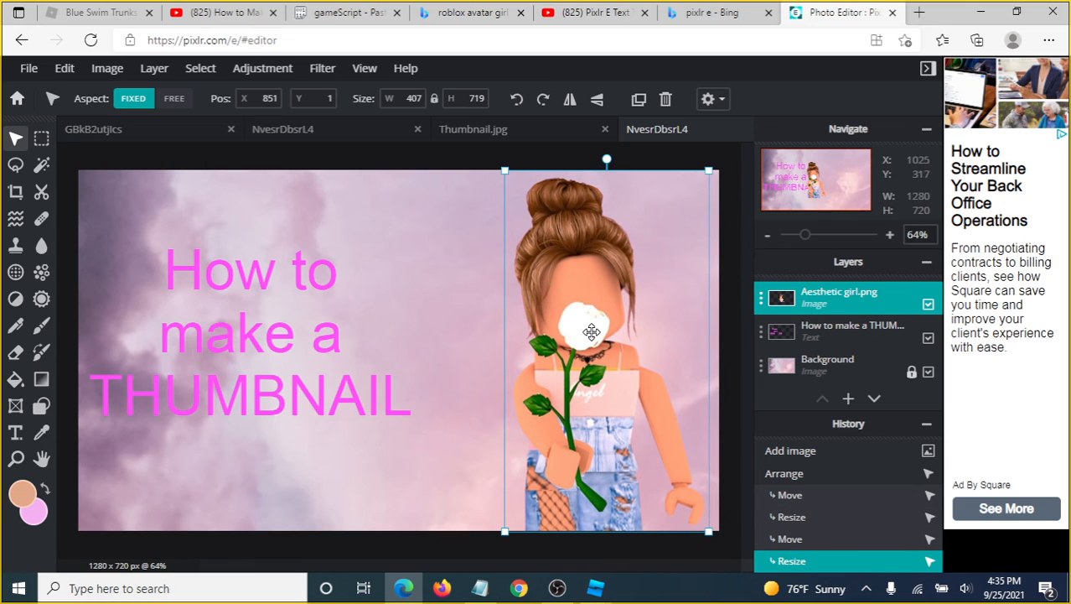
left_click_drag(589, 334, 598, 333)
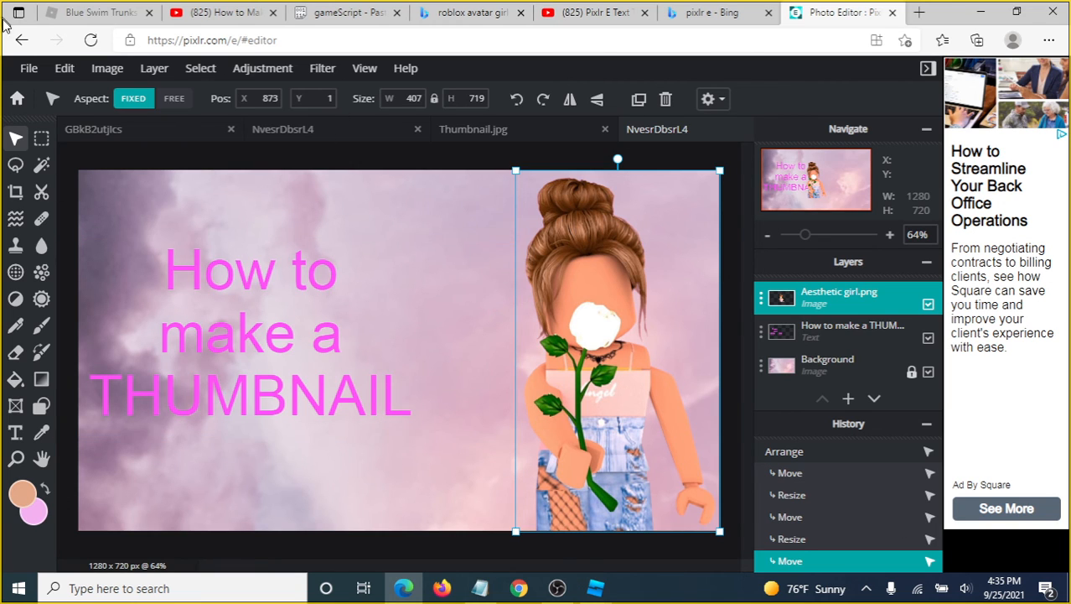
Save the finished thumbnail as a JPG file named "How to", download it, and close the save dialog
left_click(26, 70)
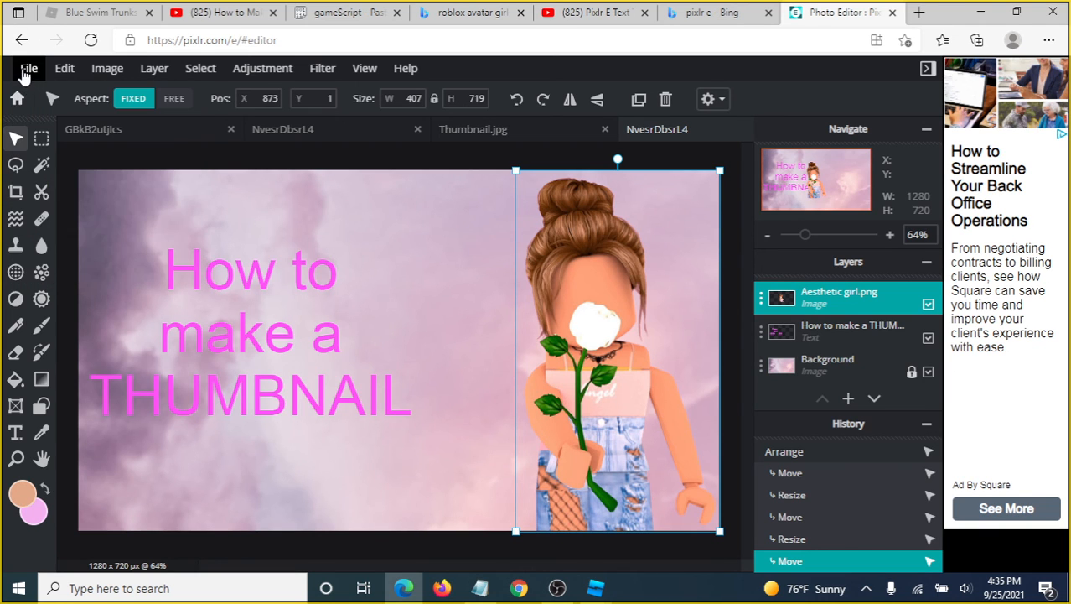
mouse_move(25, 74)
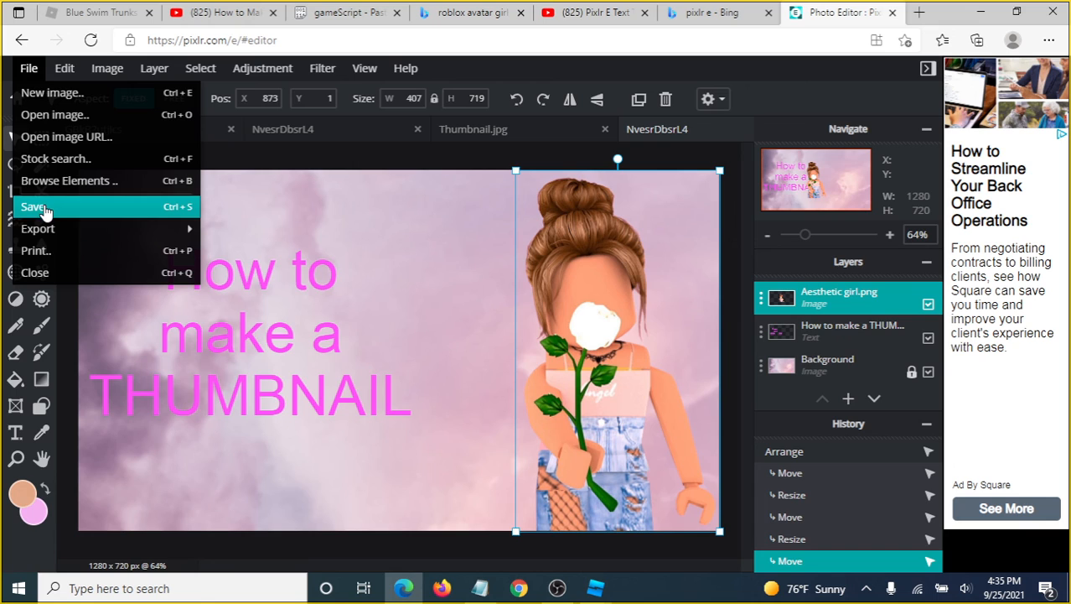
left_click(33, 206)
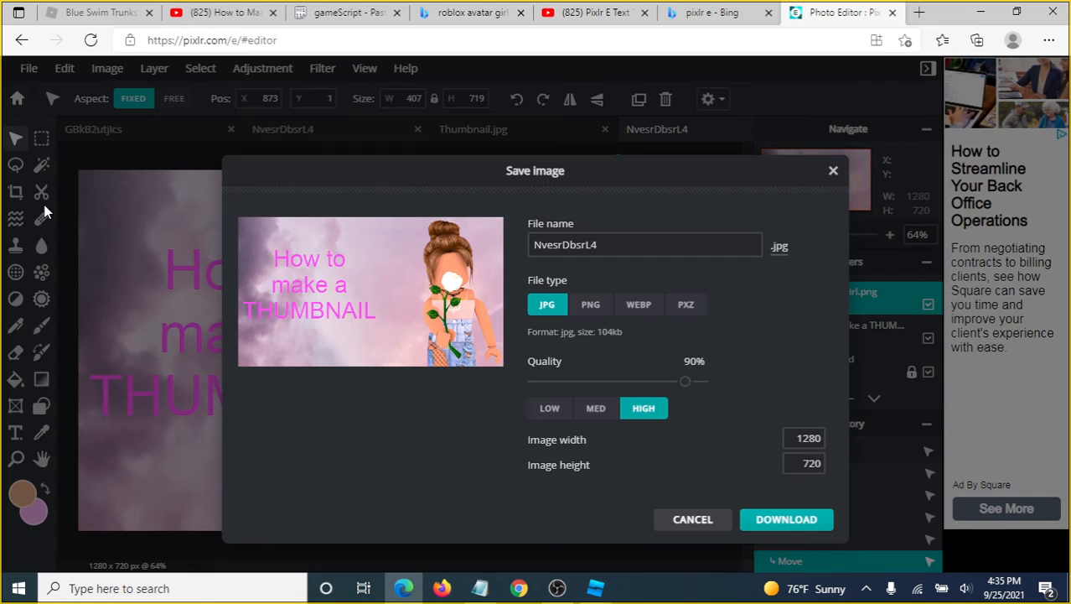
double_click(611, 252)
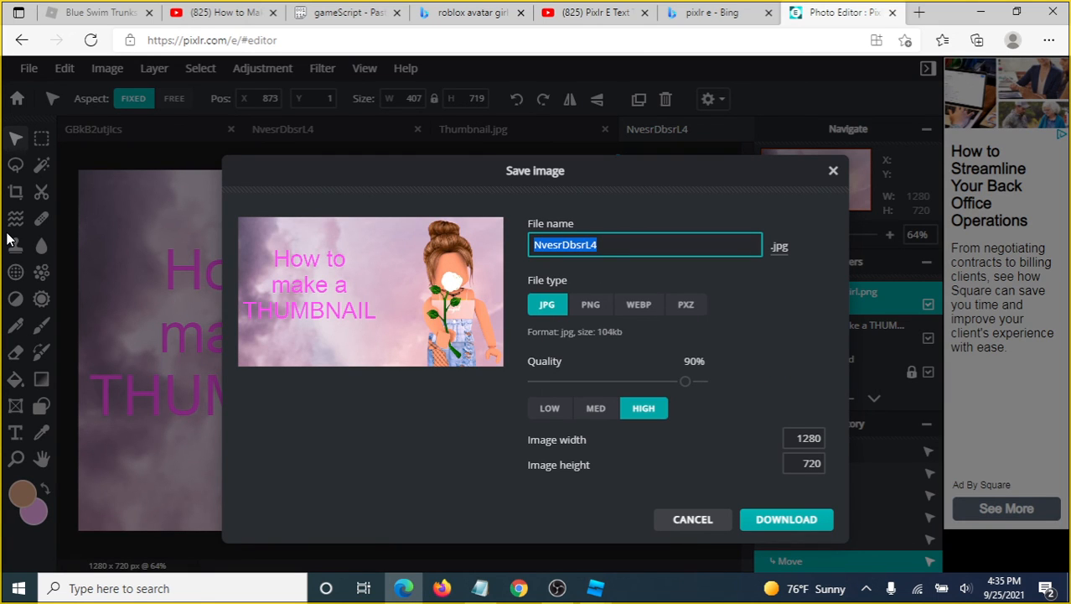
type("How to")
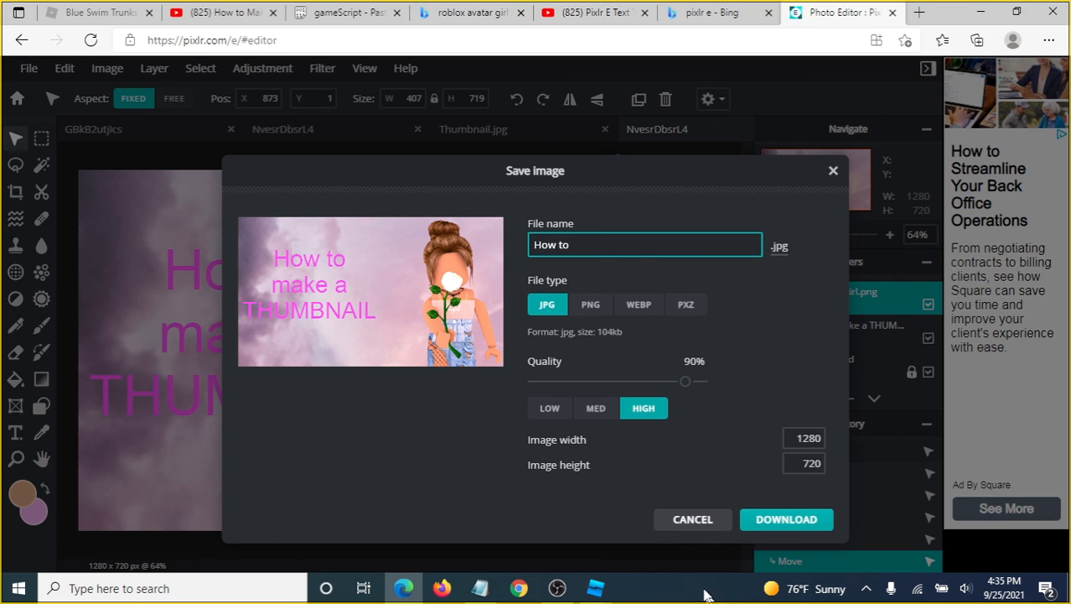
left_click(754, 527)
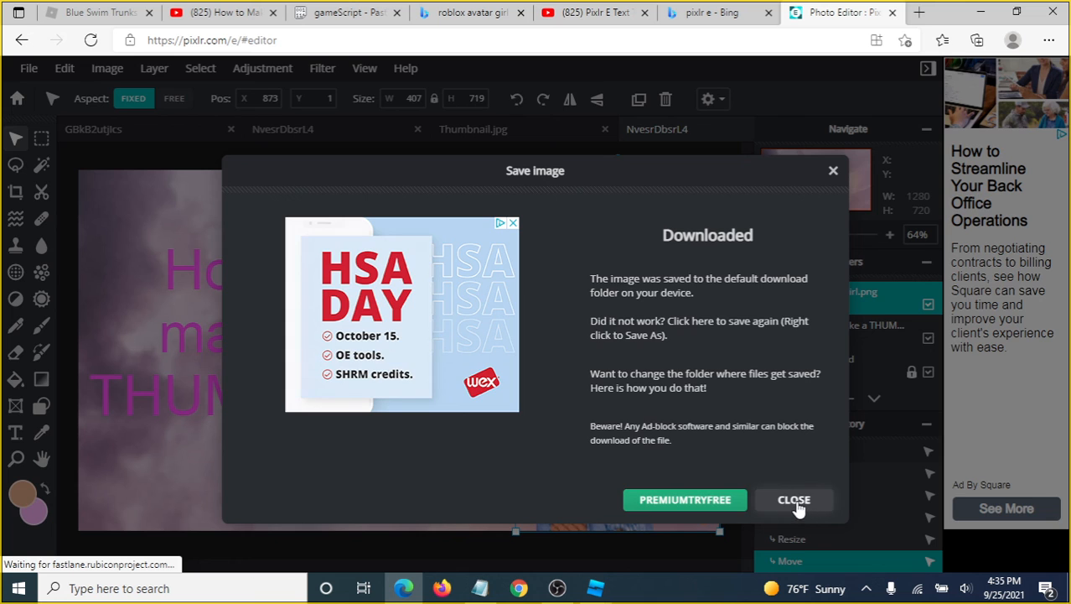
left_click(794, 501)
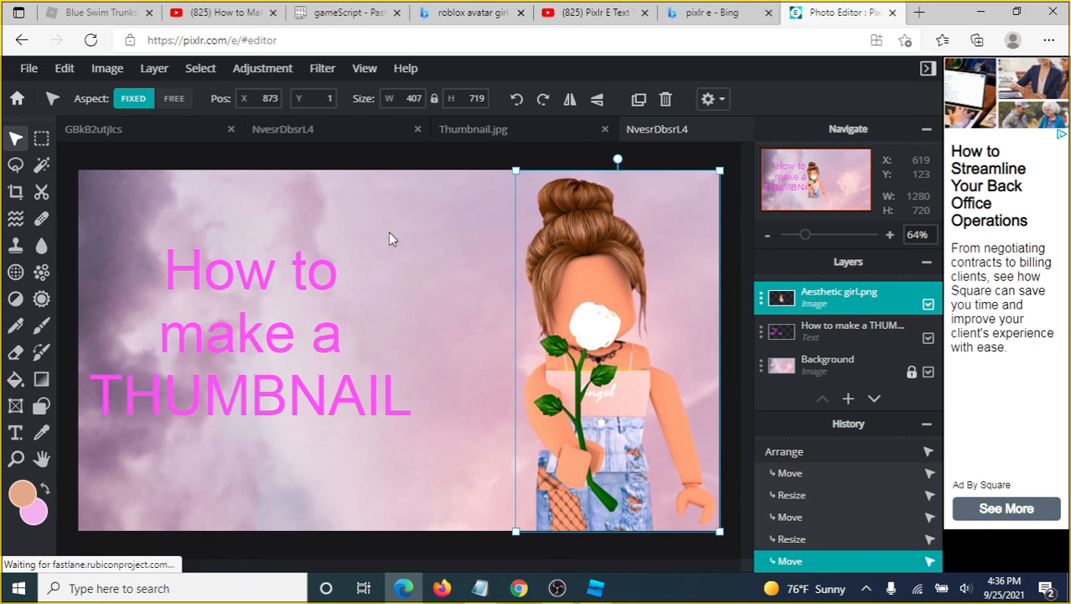
scroll(388, 239, "up", 2)
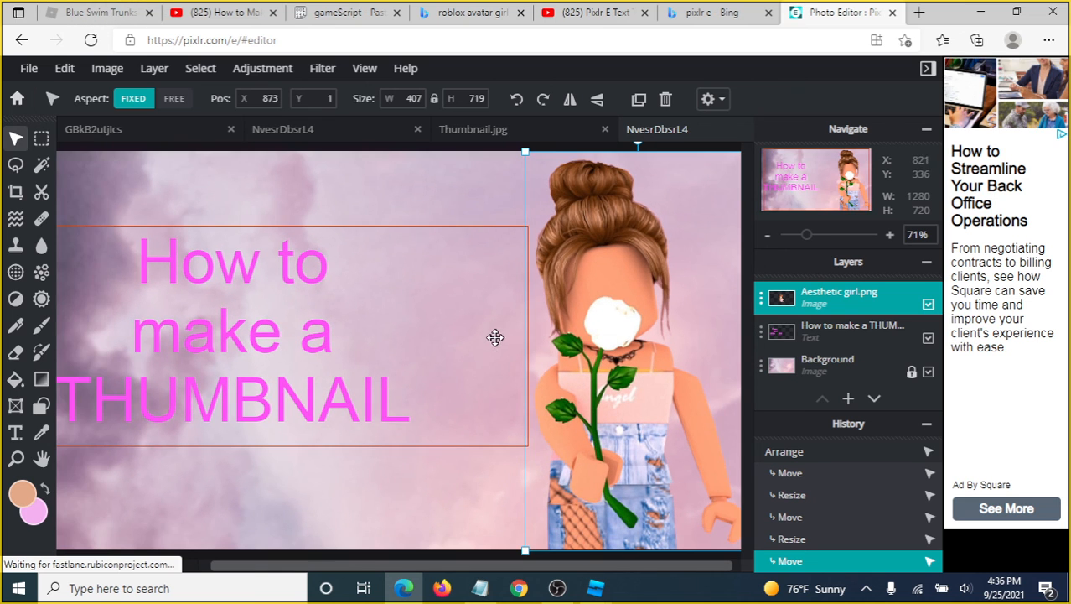
left_click(558, 588)
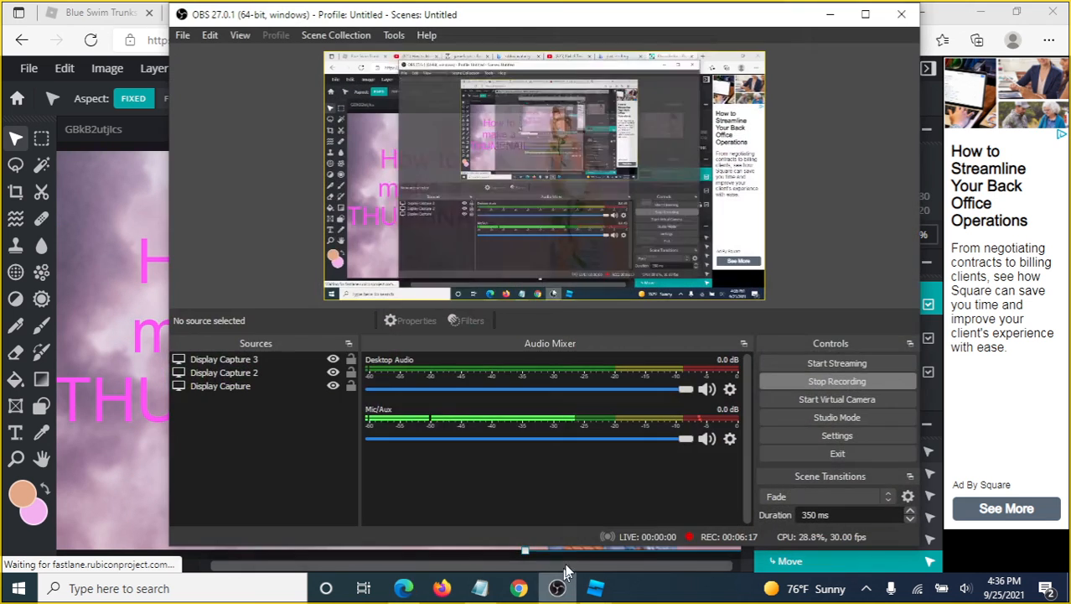